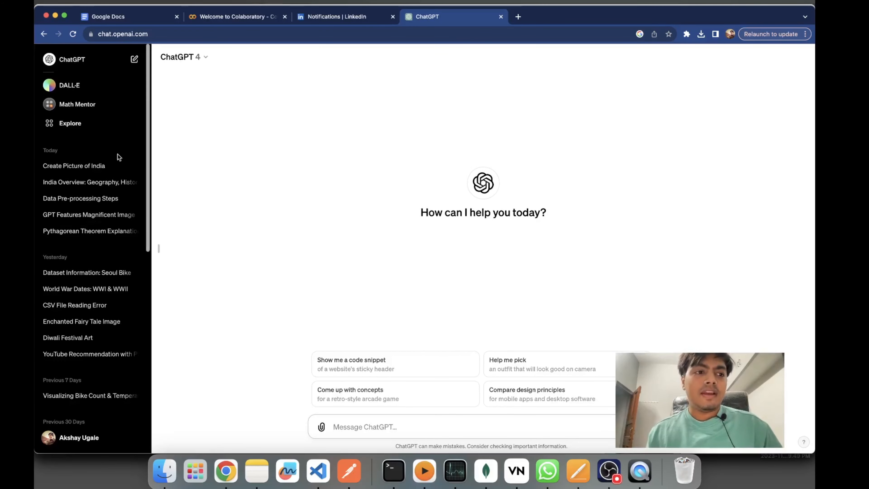
Explore the available GPTs and delete the existing custom GPTs IndiaGPT and saad
click(86, 129)
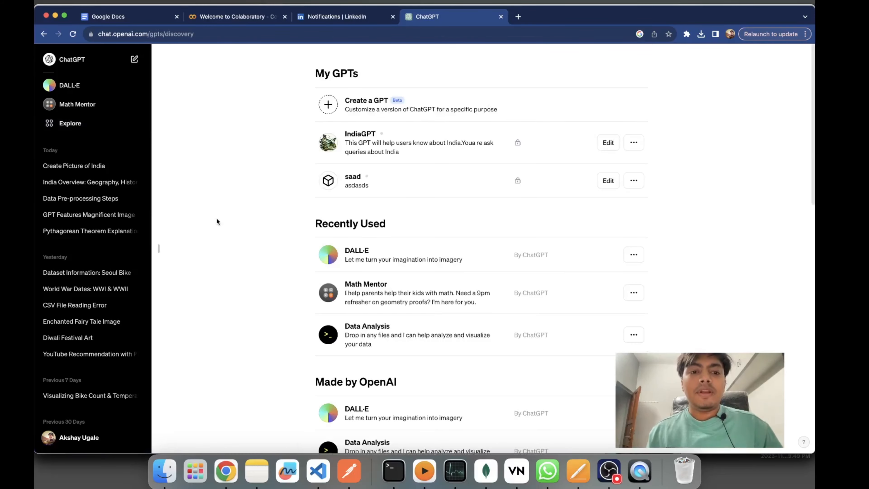
scroll(216, 217, down, 3)
scroll(298, 120, down, 10)
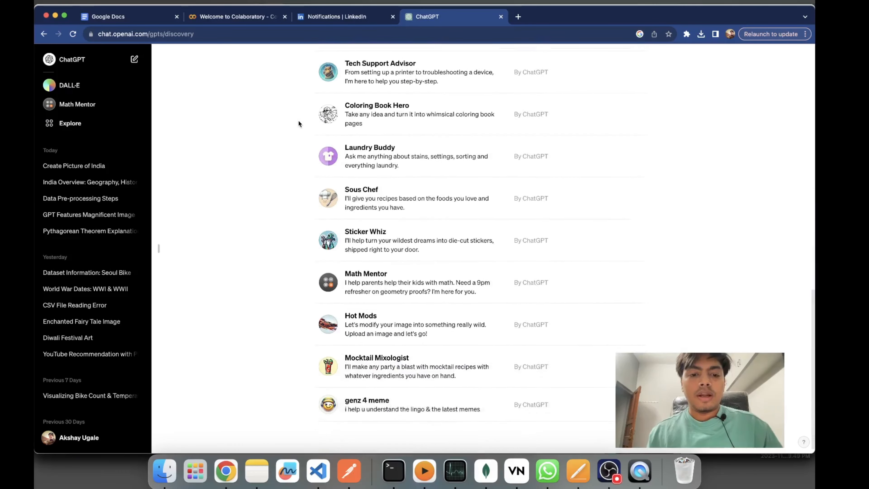
scroll(298, 119, up, 8)
scroll(298, 123, up, 5)
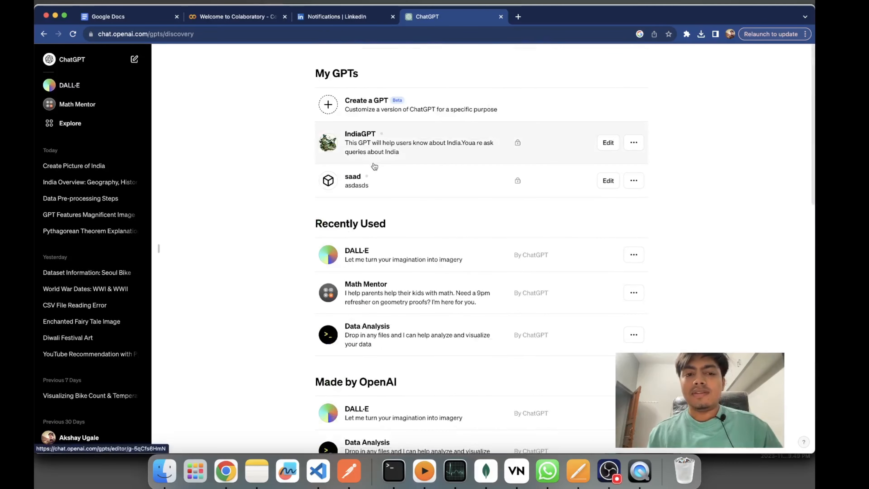
click(633, 143)
click(605, 116)
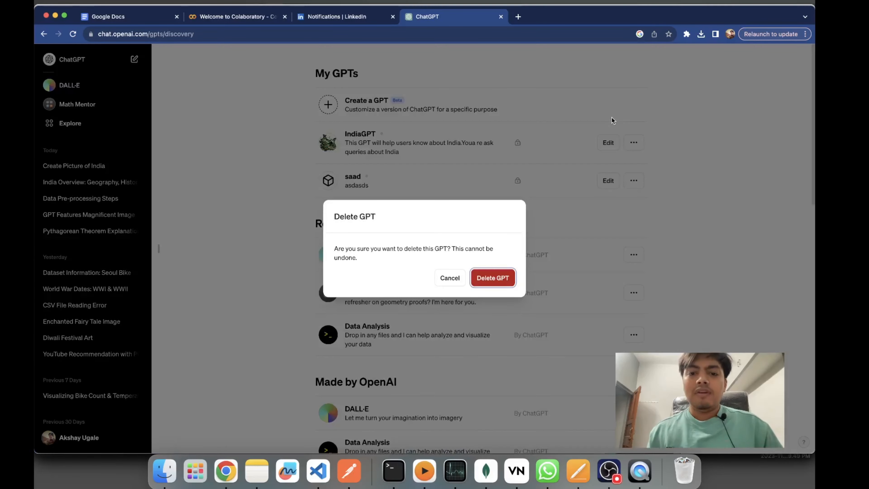
click(491, 278)
click(633, 139)
click(605, 116)
click(492, 278)
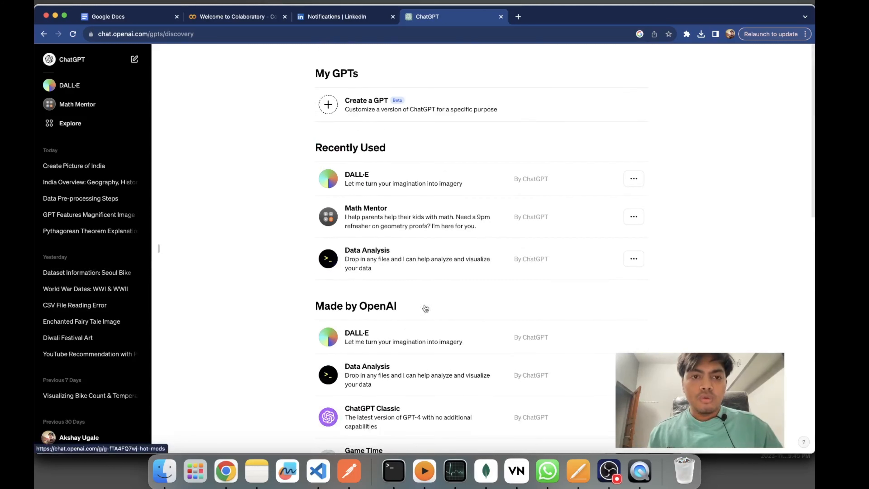
Start creating a new GPT and open its manual configuration form
click(365, 102)
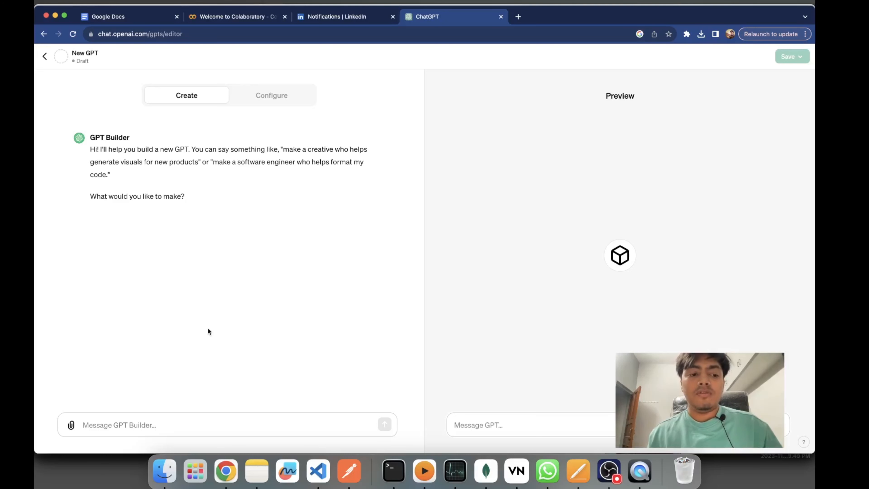
click(274, 95)
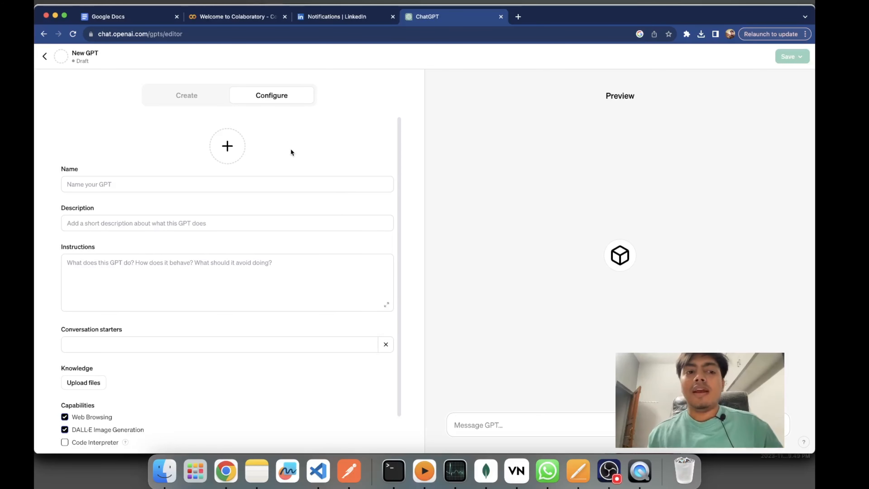
click(192, 91)
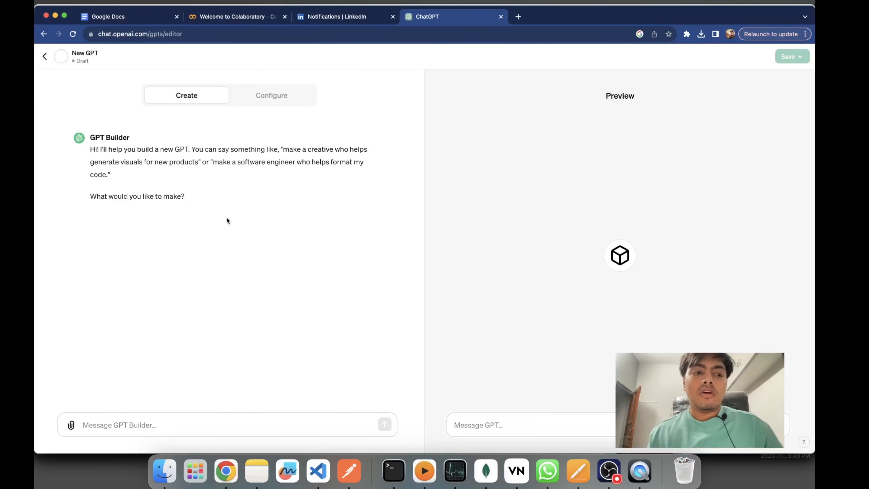
click(277, 97)
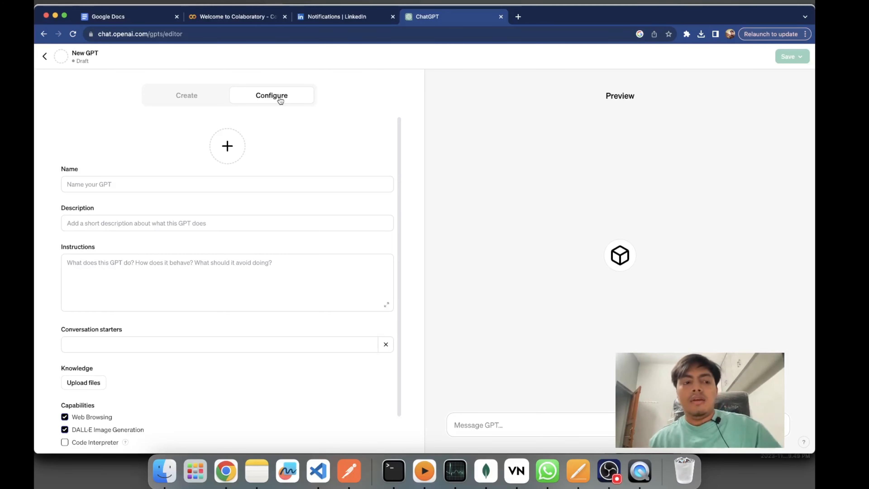
Name the new GPT IndiaGPT and generate its profile picture with DALL-E
click(165, 182)
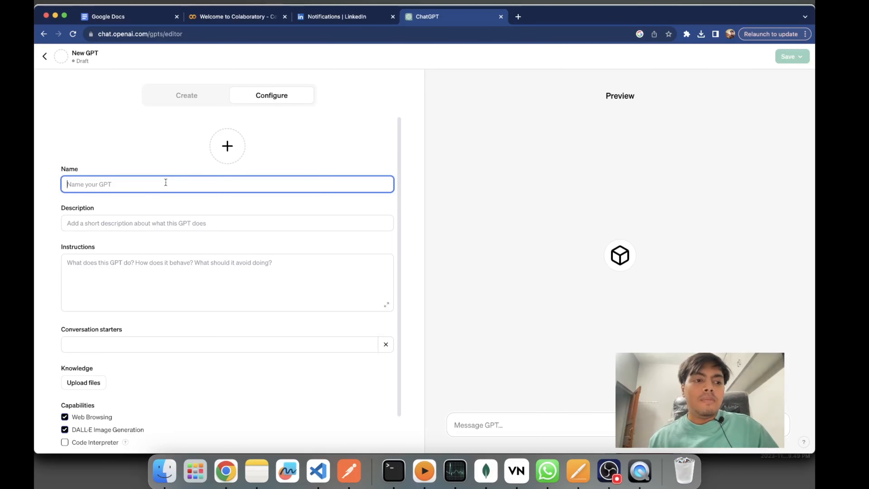
text(IndiaGPT)
click(227, 145)
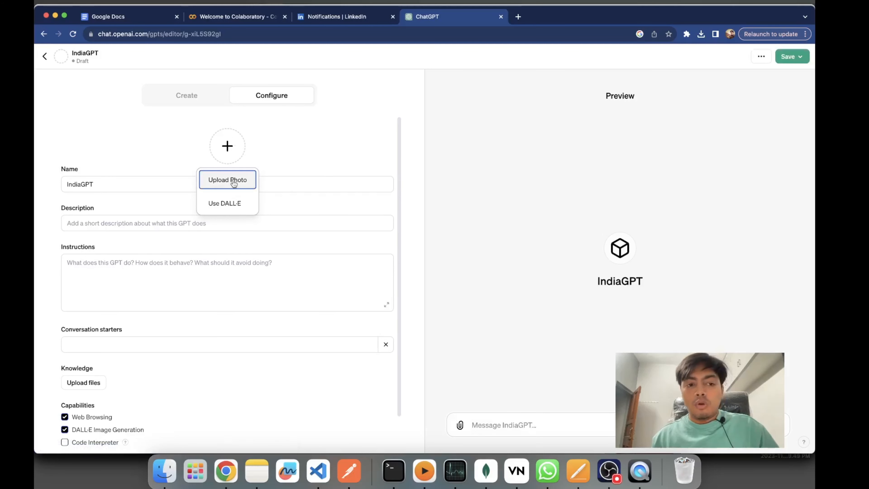
click(228, 205)
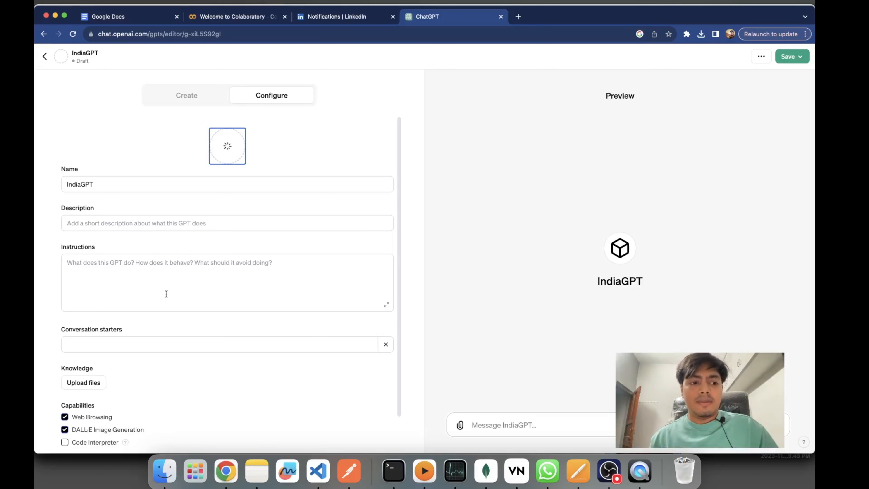
Enter the GPT's description as "This GPT will help user know more about India"
click(163, 227)
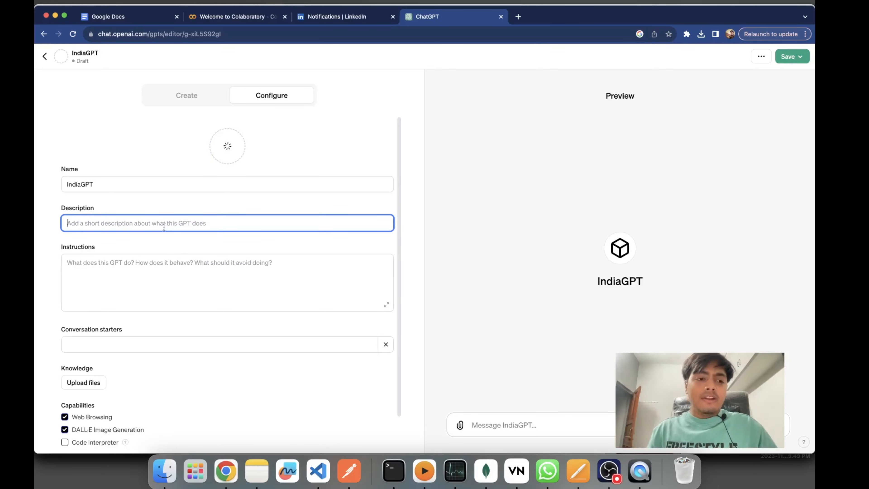
text(This)
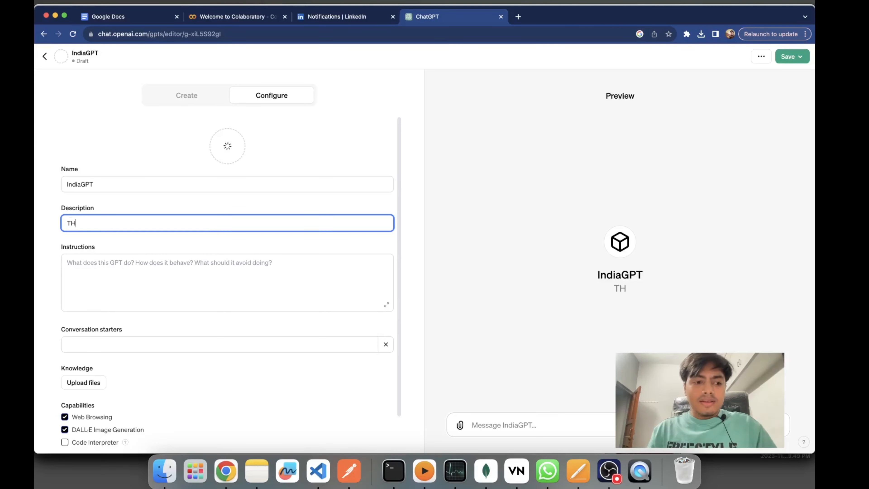
key(BackSpace)
key(BackSpace)
key(BackSpace)
text(hi)
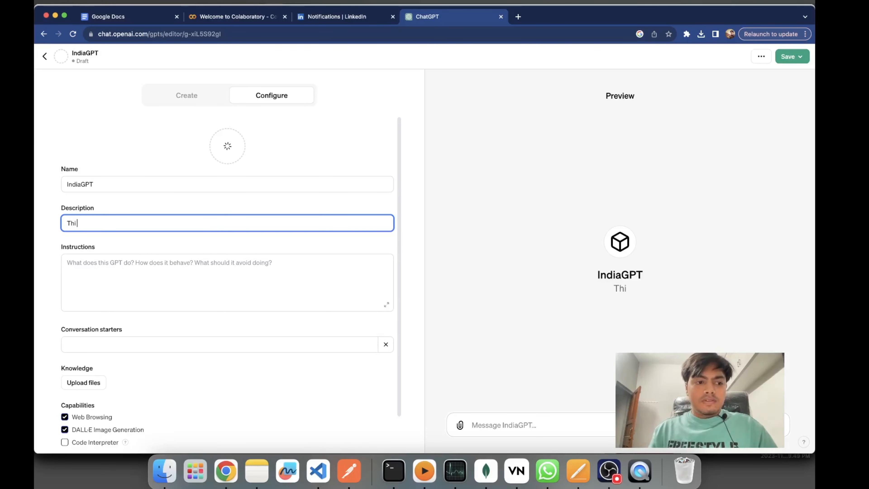
text(s GPT w)
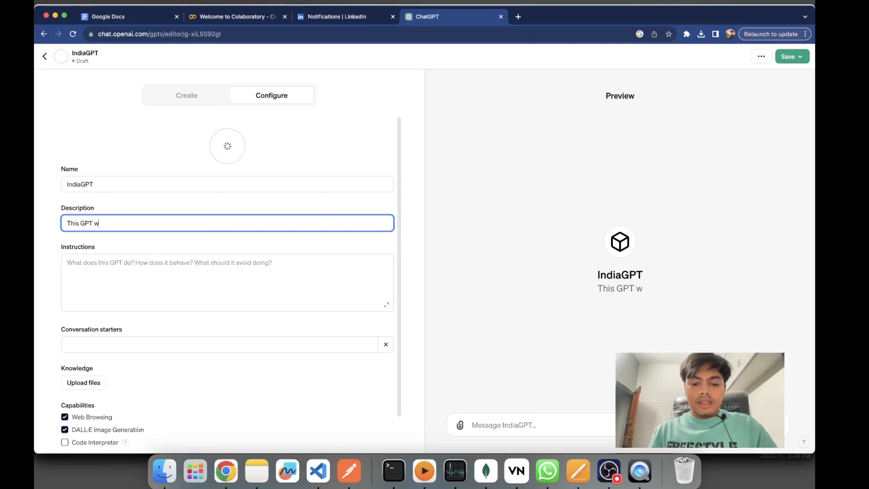
text(ill help user)
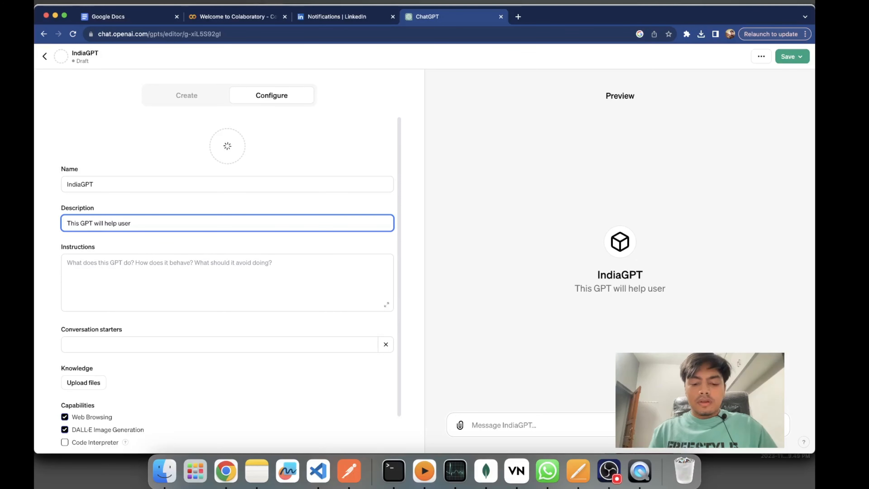
text( know more a)
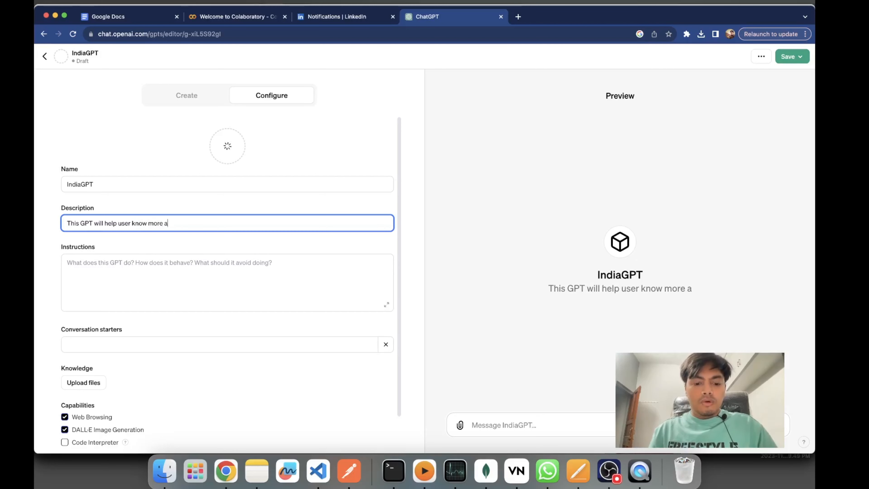
text(bout India)
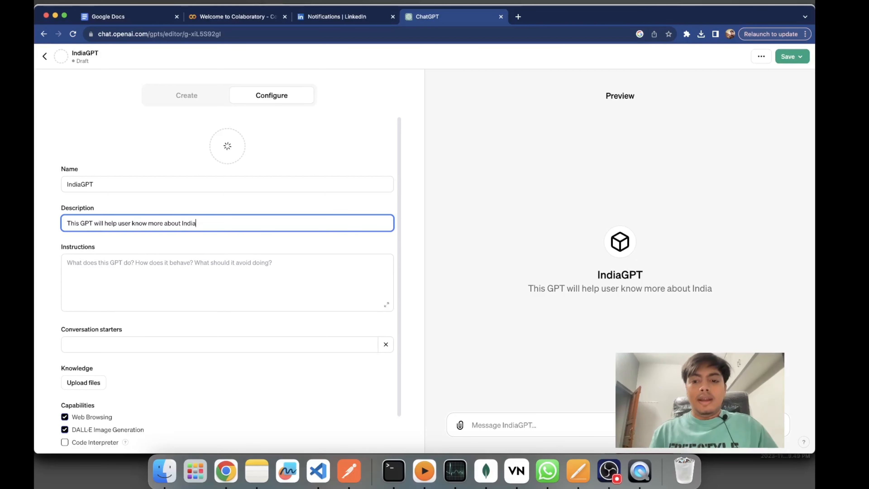
Write the GPT's instructions as "This GPT helps user solve queries about India"
click(139, 267)
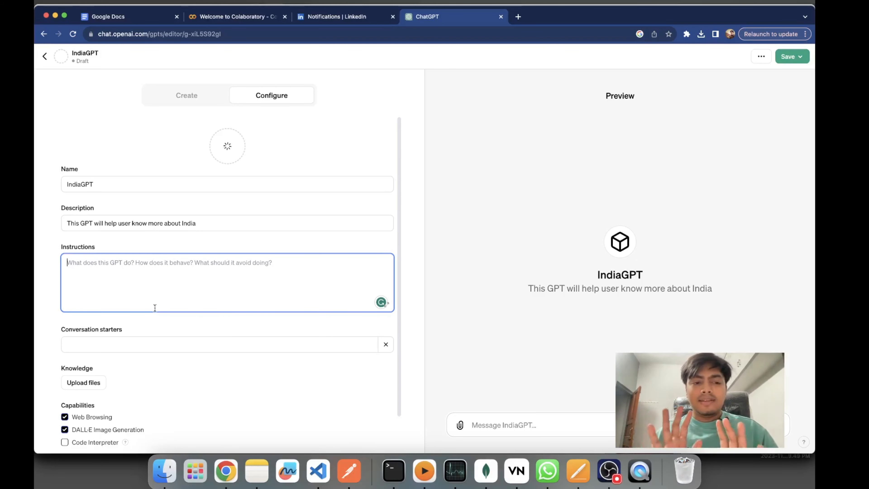
text(T)
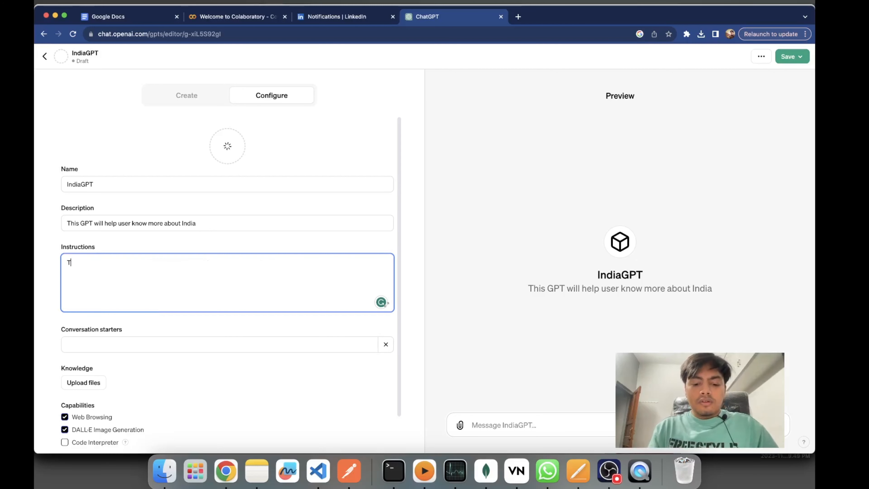
text(his GPT)
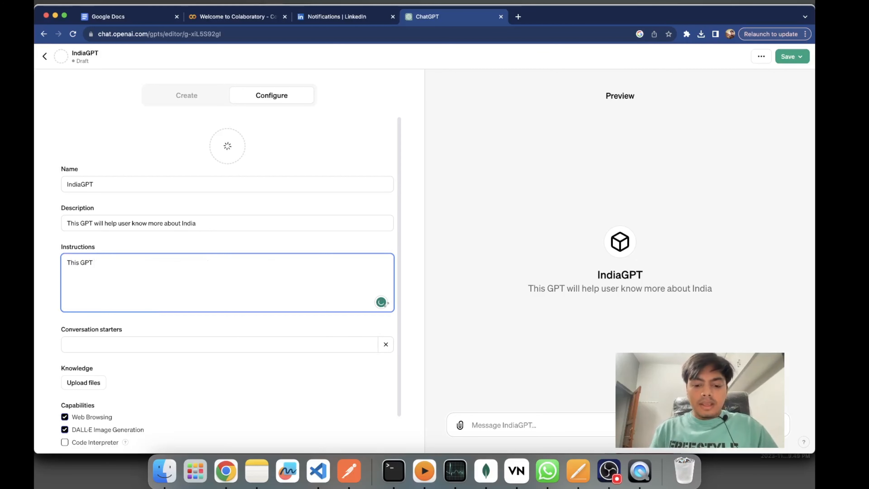
text( help)
key(BackSpace)
key(BackSpace)
text(lp)
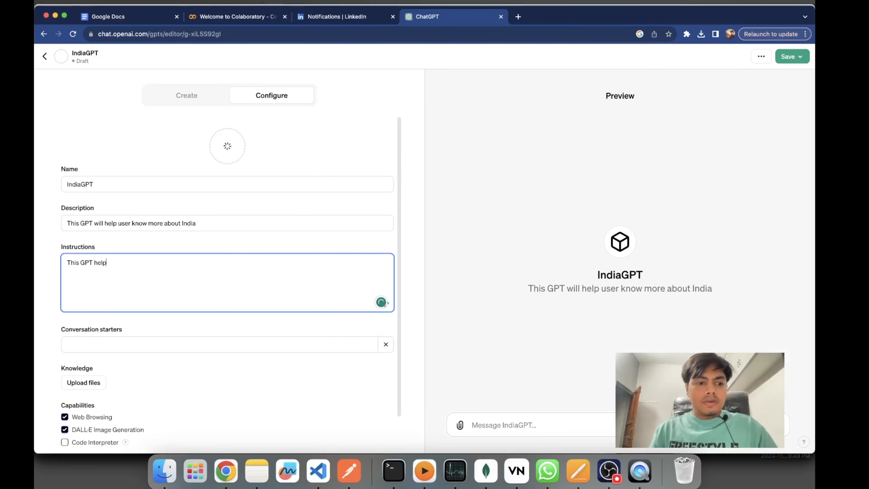
text(s user s)
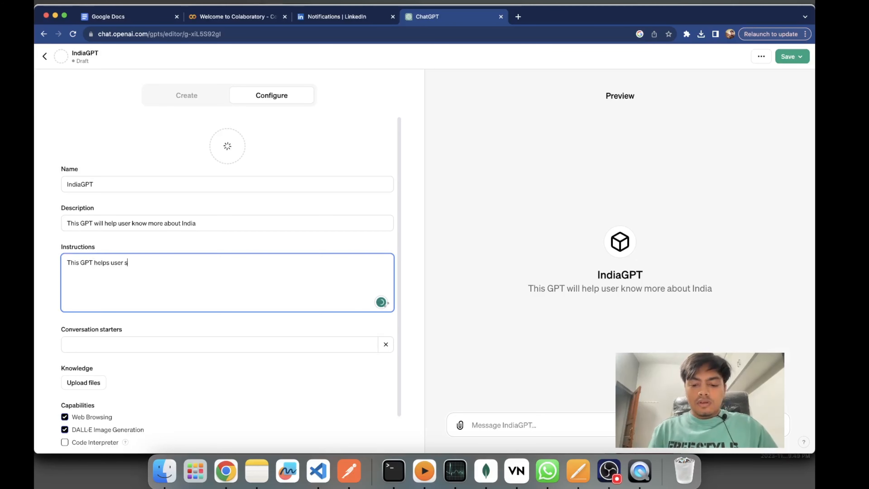
text(olve)
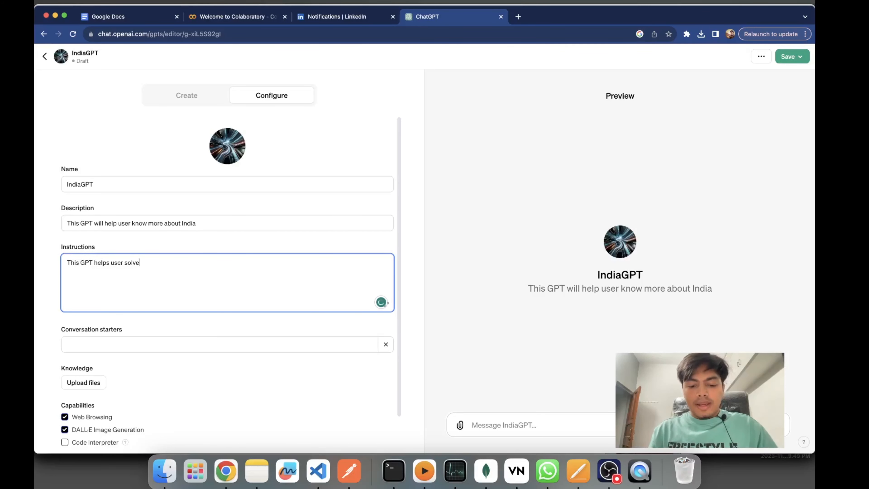
text(que)
key(BackSpace)
key(BackSpace)
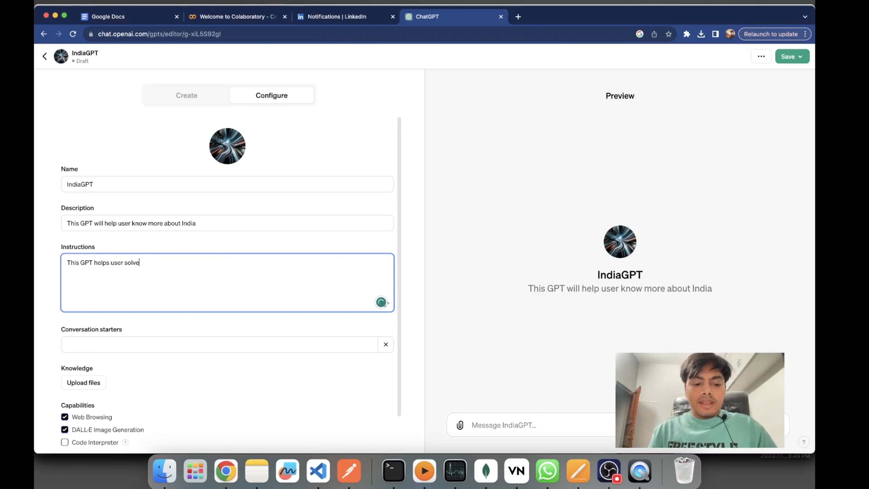
text(que)
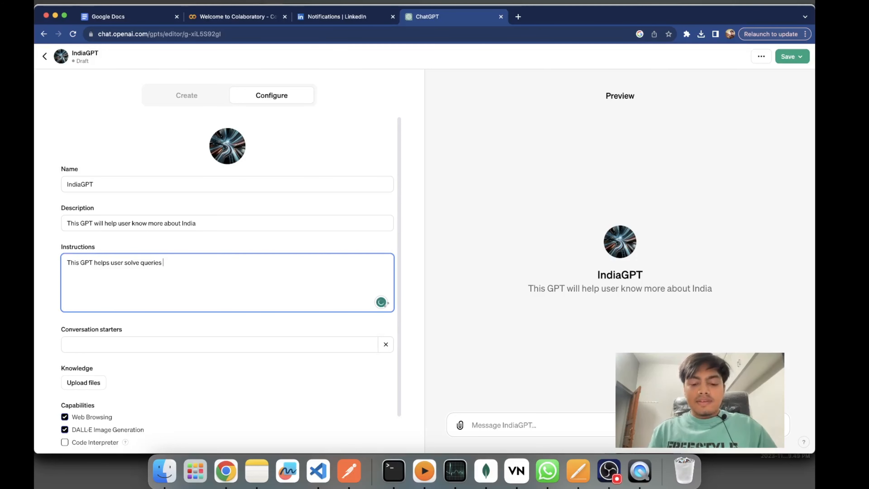
text(ries about India)
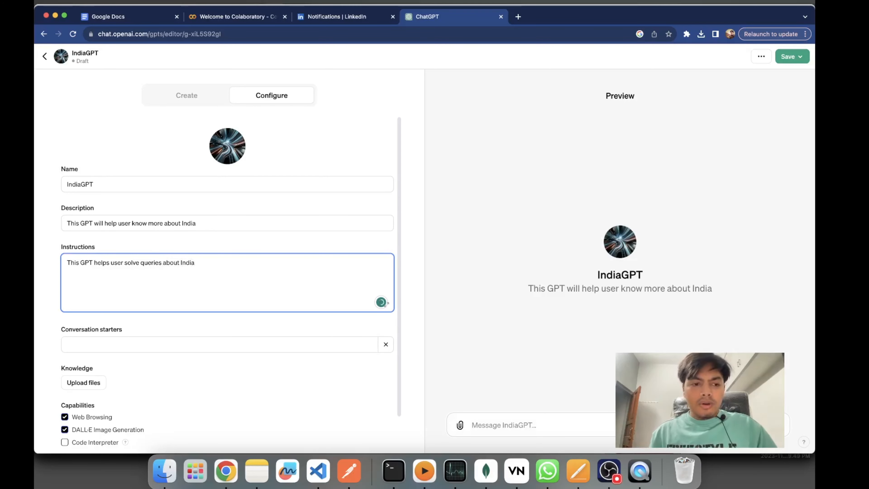
Inspect the generated profile picture up close and regenerate it with DALL-E
click(645, 233)
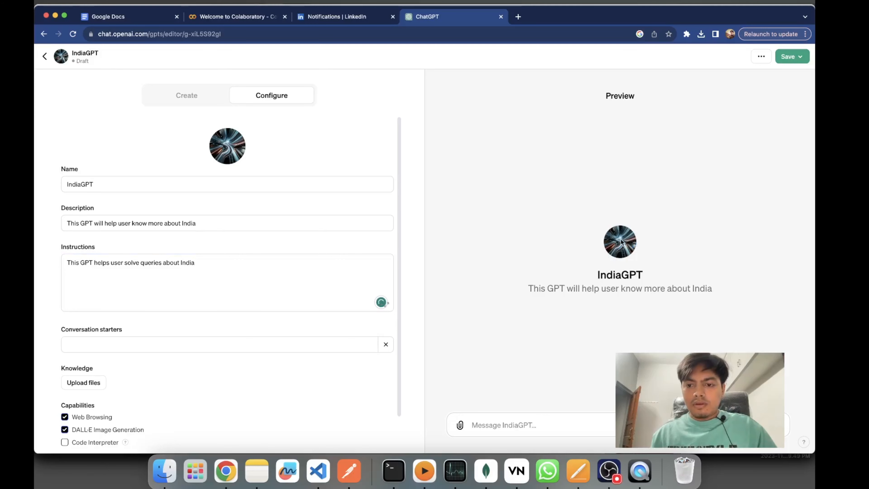
scroll(615, 245, up, 5)
scroll(620, 238, up, 3)
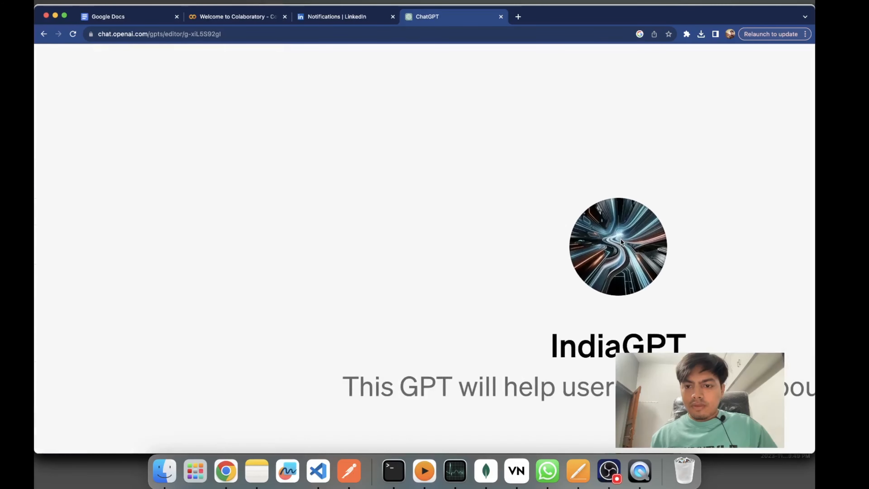
scroll(620, 239, down, 8)
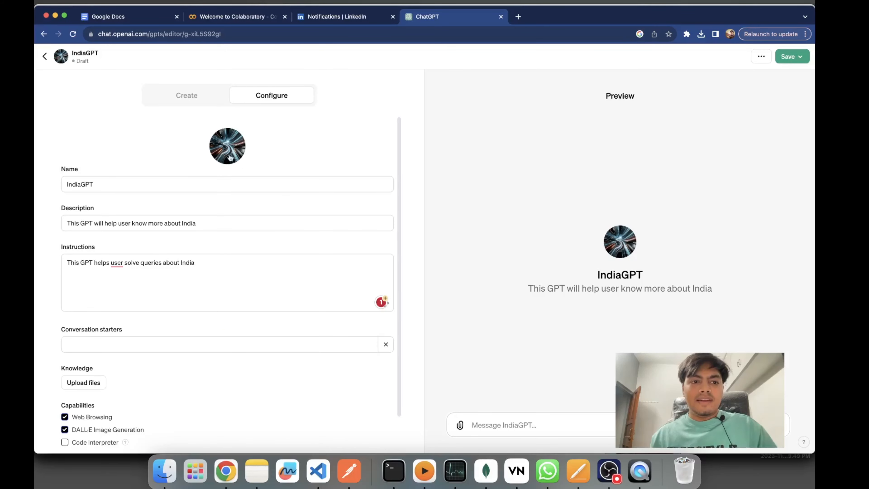
click(228, 152)
click(225, 205)
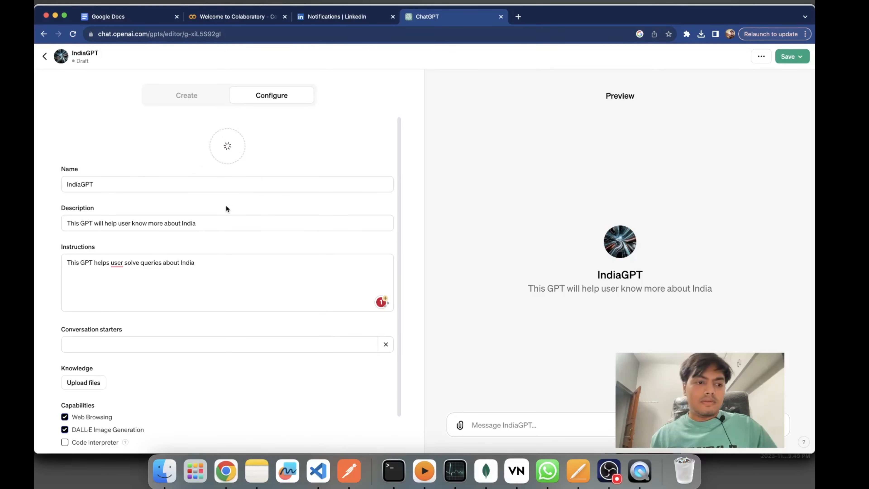
Extend the GPT's instructions with the sentence "Be consise and accurate on answers."
click(203, 259)
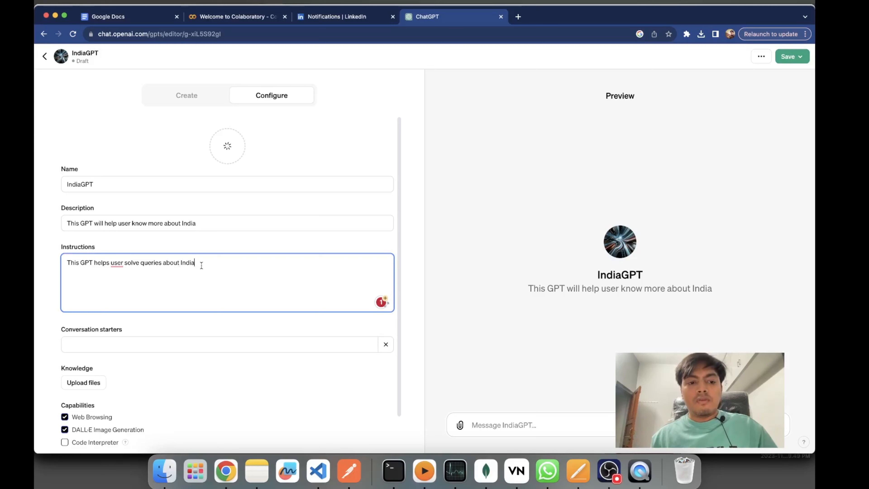
text(.Be conside)
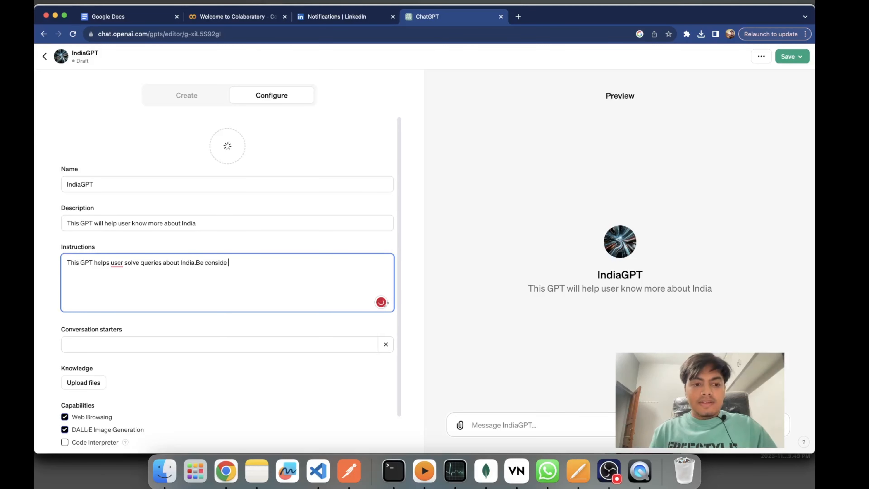
key(BackSpace)
text(se a)
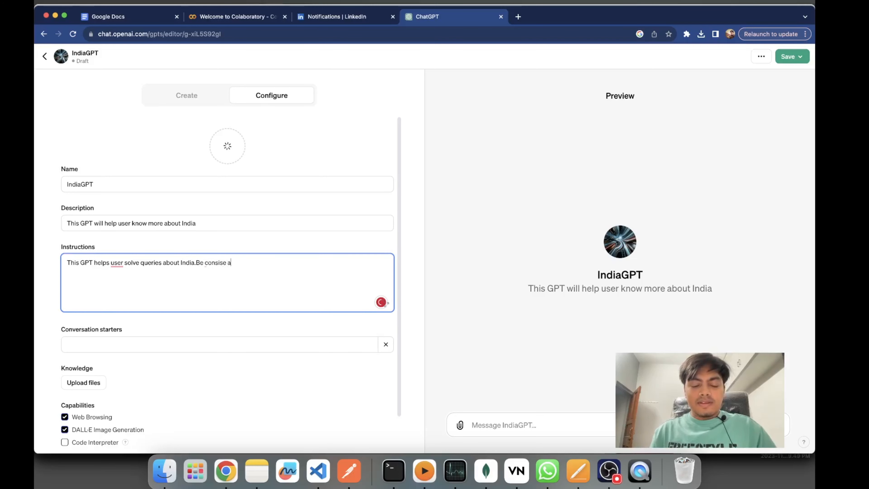
text(nd accurate on )
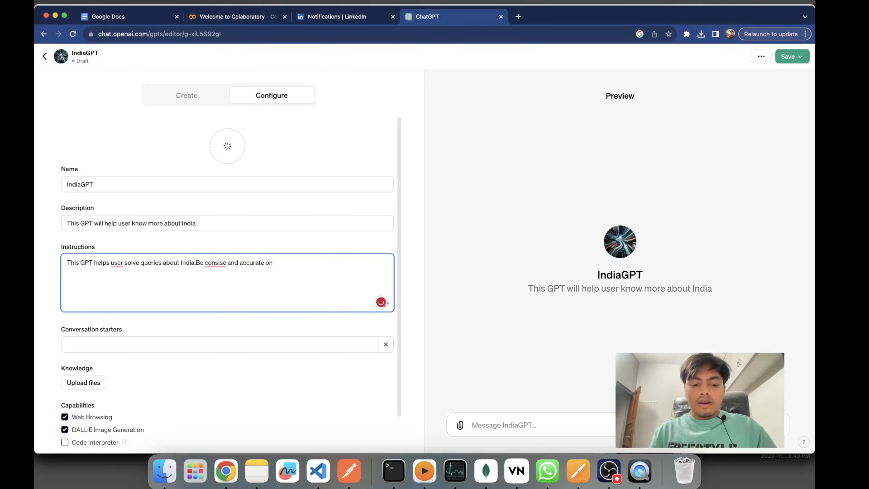
text(answers)
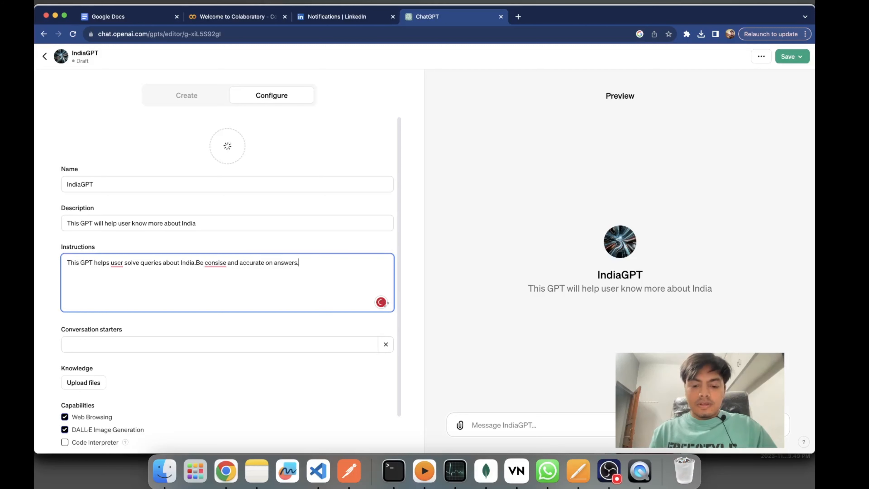
Add "If you don't know the answers please tell you don't know , please don't hallucinate." to the end of the instructions
text(.If you don)
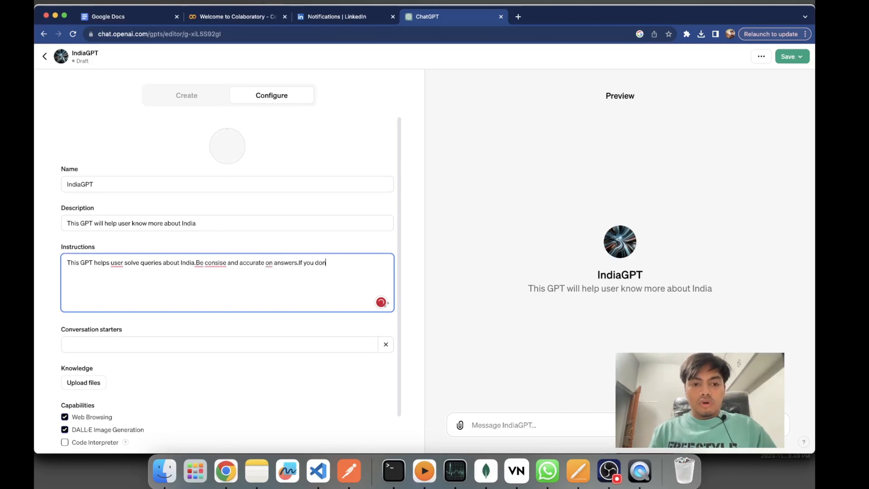
text('t know the )
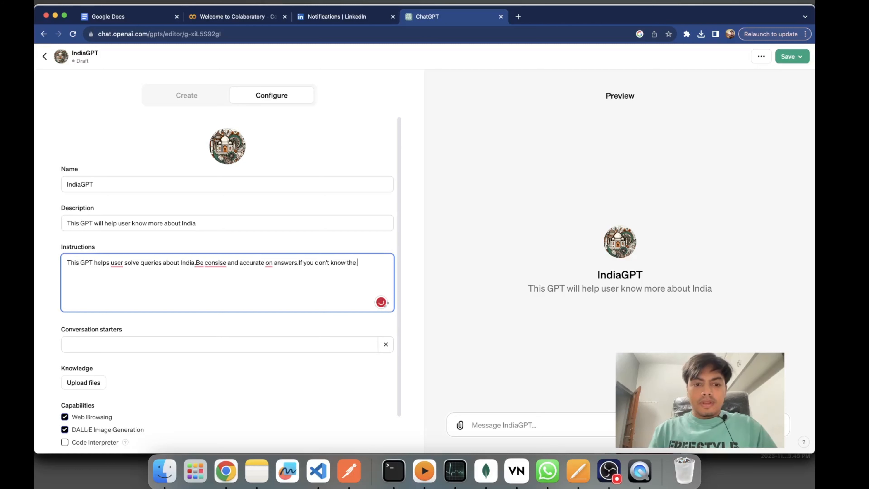
text(answers )
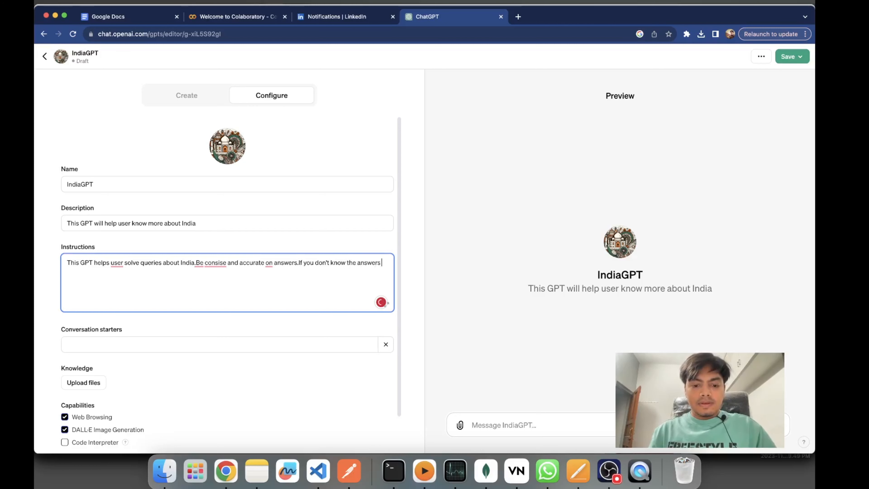
text(please tell)
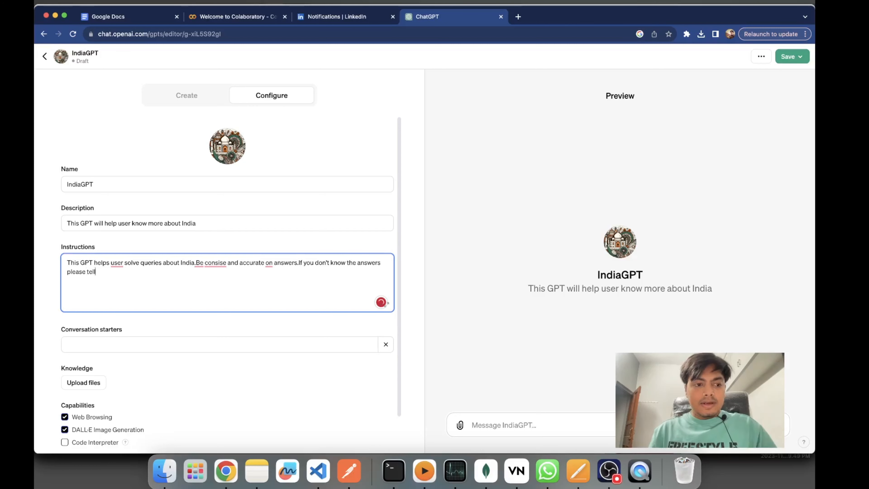
text( you don)
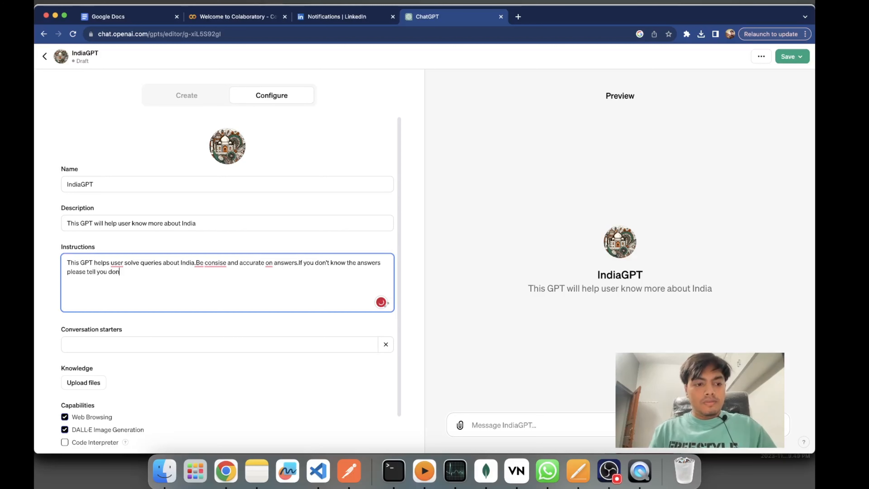
text('t know , p)
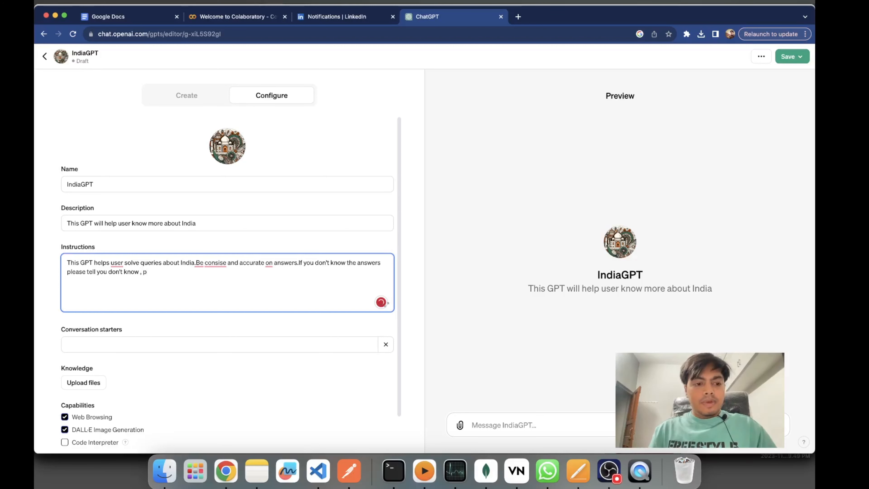
text(lease don't)
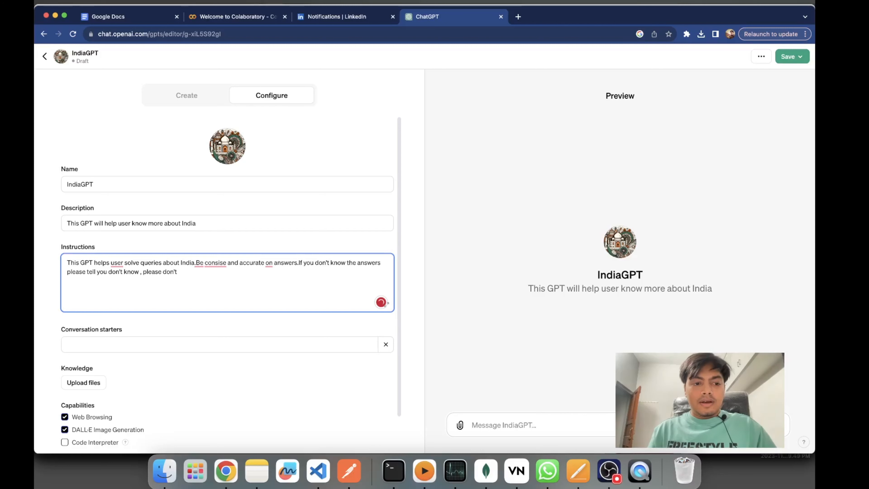
text(hallu)
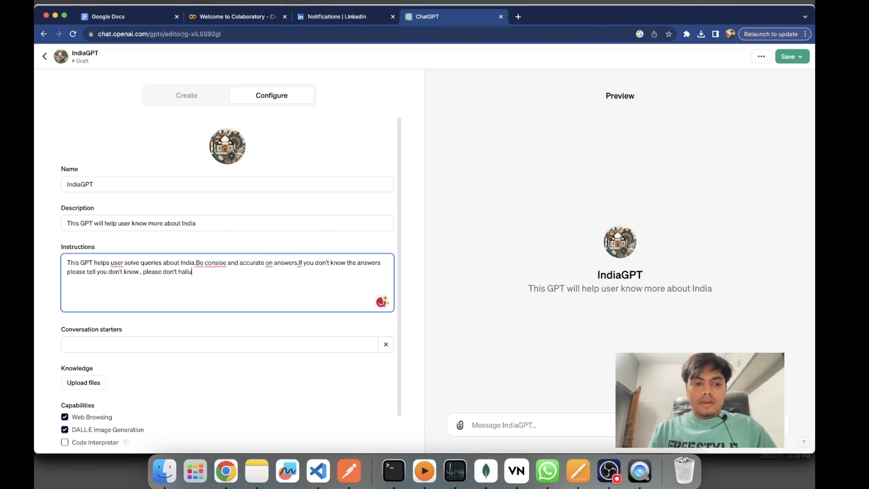
text(cinate.)
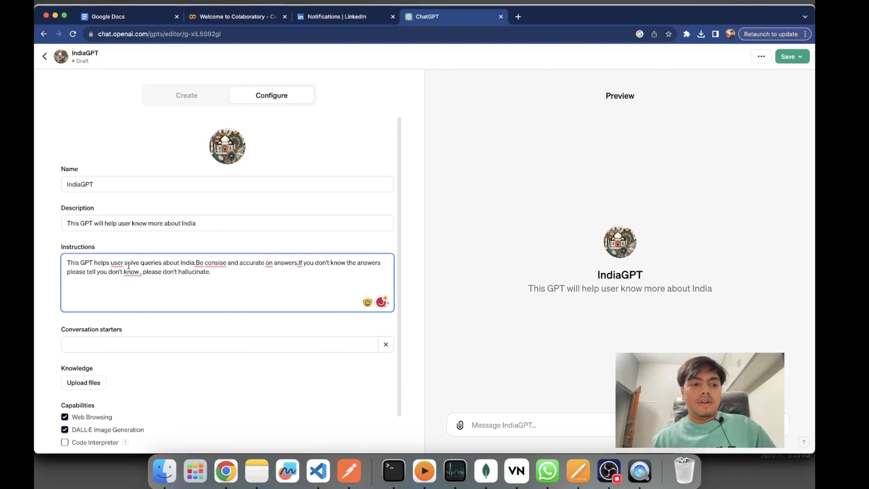
Accept the suggested corrections in the instructions for "users", a space before "Be", and the spelling "concise"
mouse_move(120, 265)
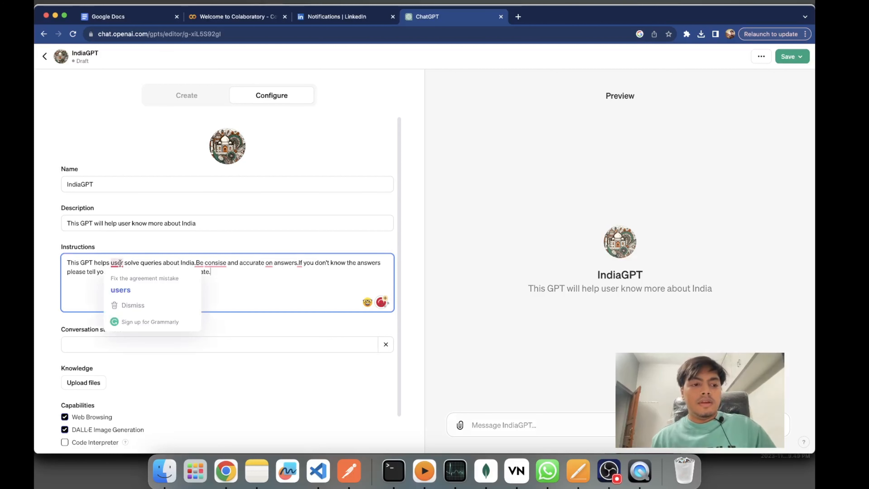
click(120, 289)
mouse_move(140, 268)
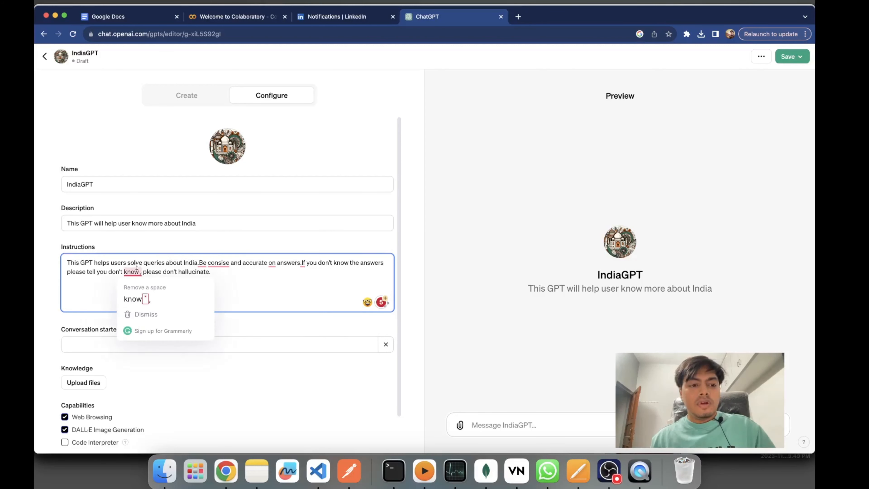
mouse_move(202, 263)
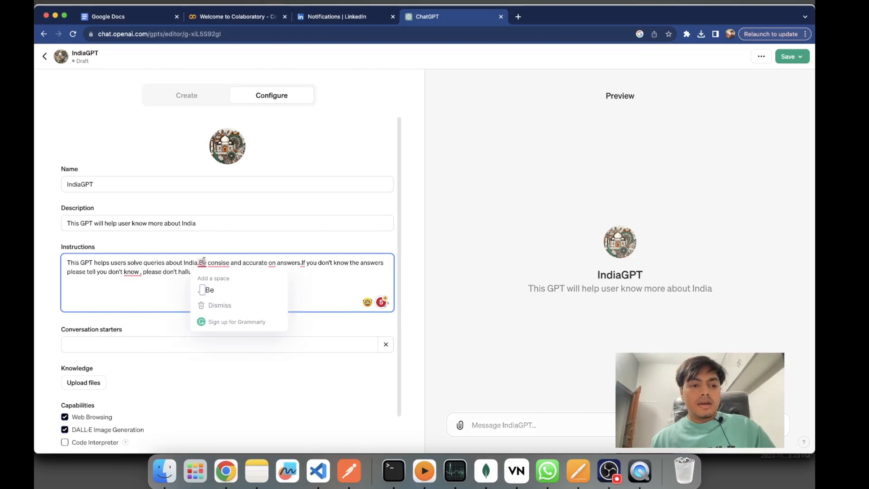
click(206, 288)
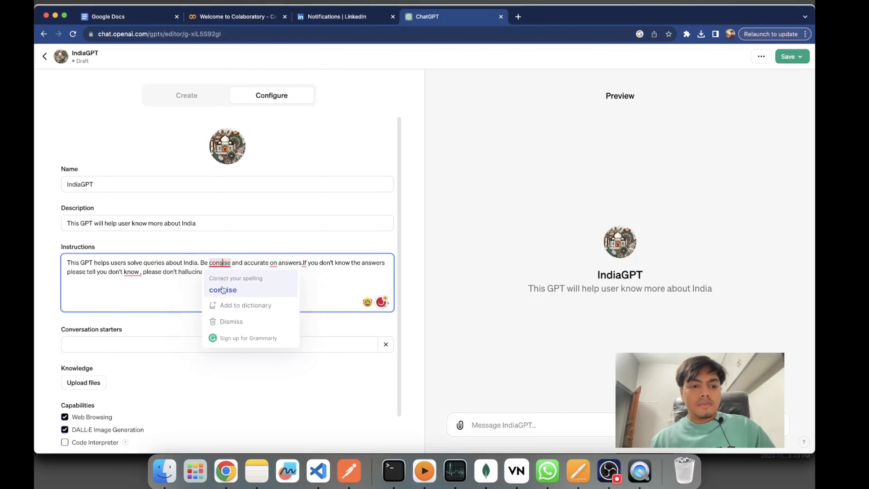
click(222, 288)
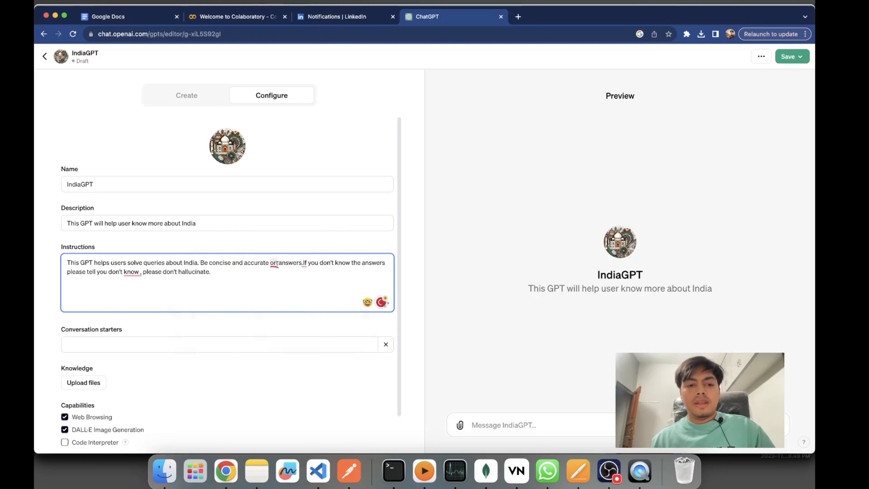
Accept the suggested corrections for "in your answers", a space before "If", and no space before the comma after "know" in the instructions
mouse_move(274, 263)
click(273, 288)
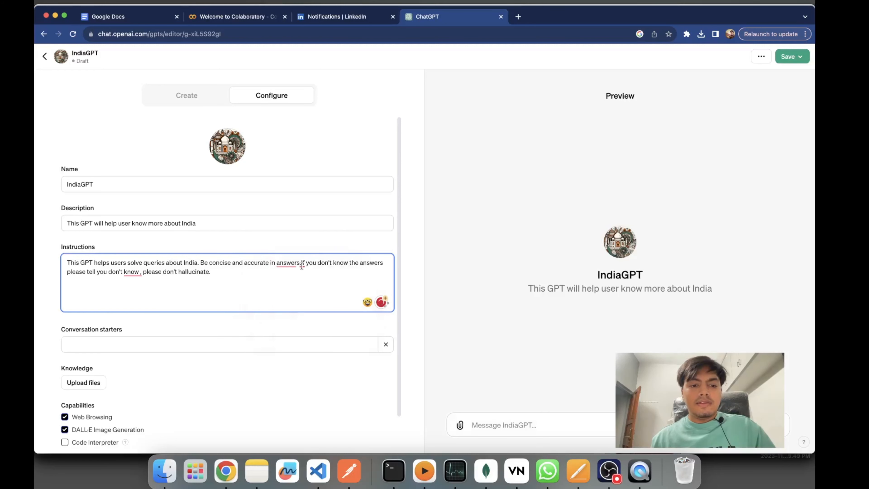
mouse_move(302, 263)
click(303, 290)
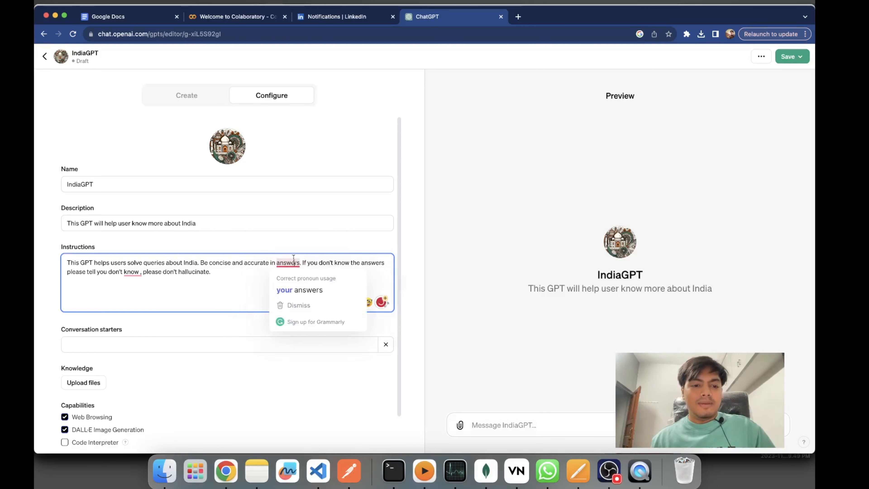
click(284, 289)
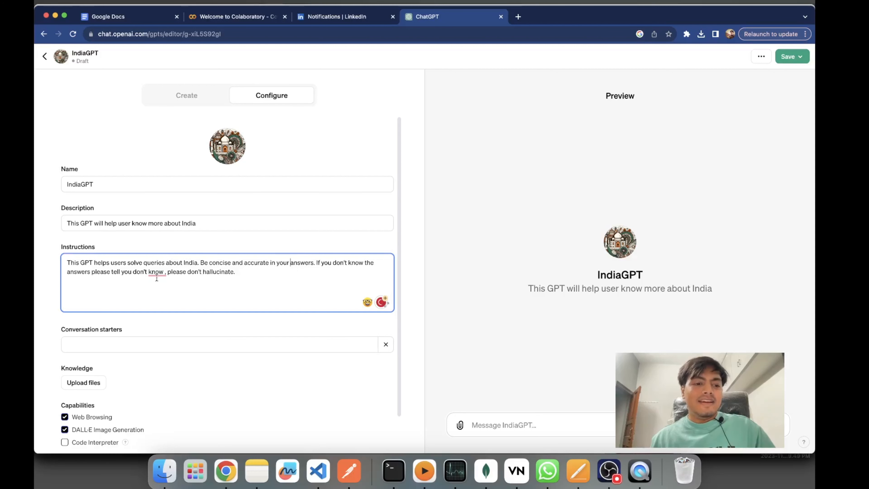
mouse_move(156, 272)
click(157, 299)
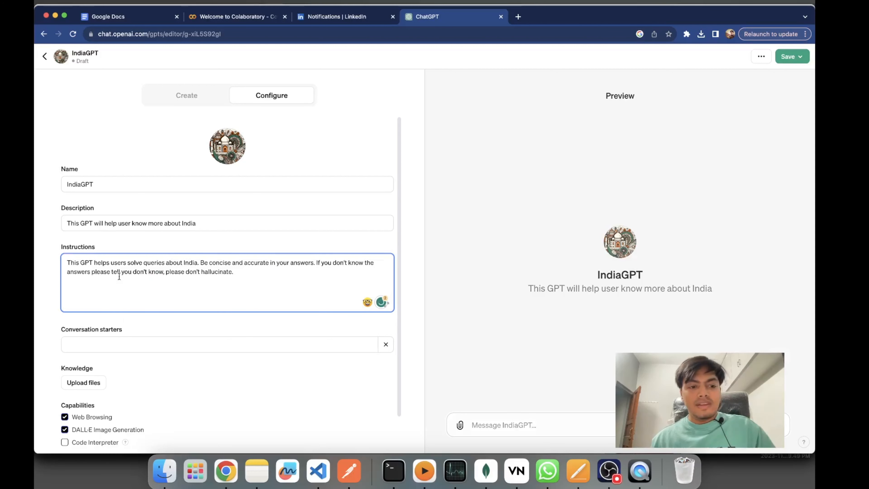
scroll(219, 312, down, 3)
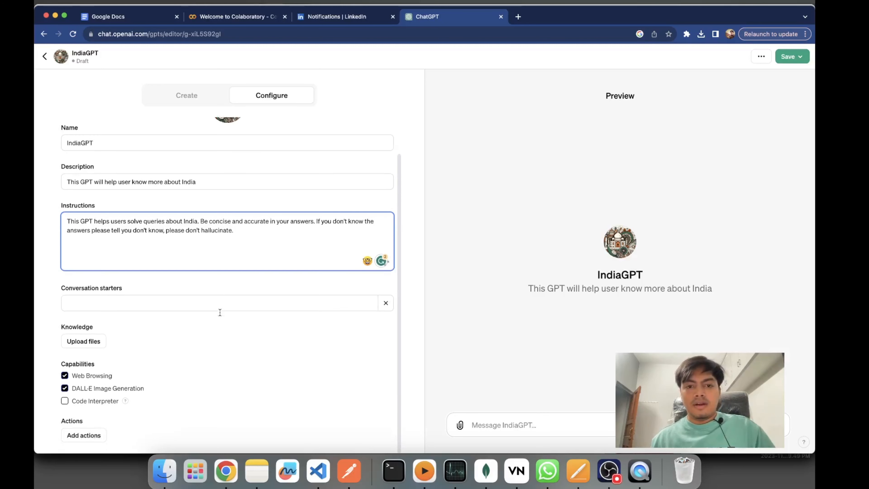
scroll(219, 312, up, 3)
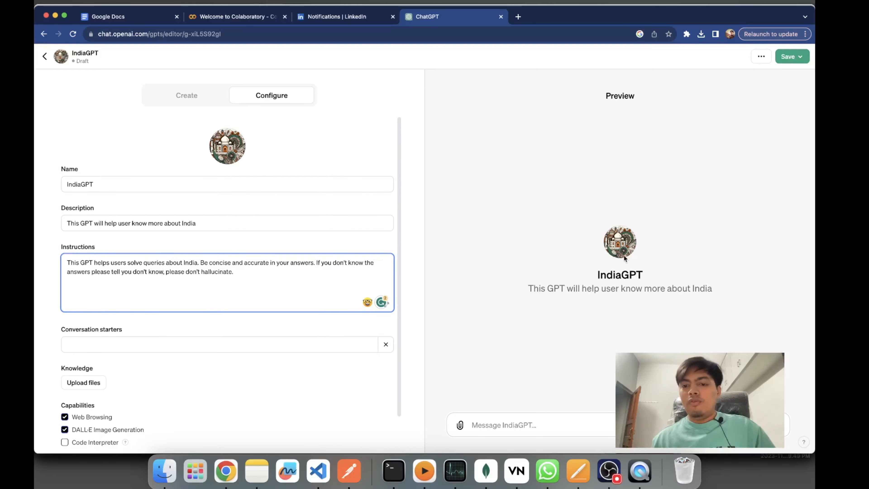
scroll(624, 255, up, 10)
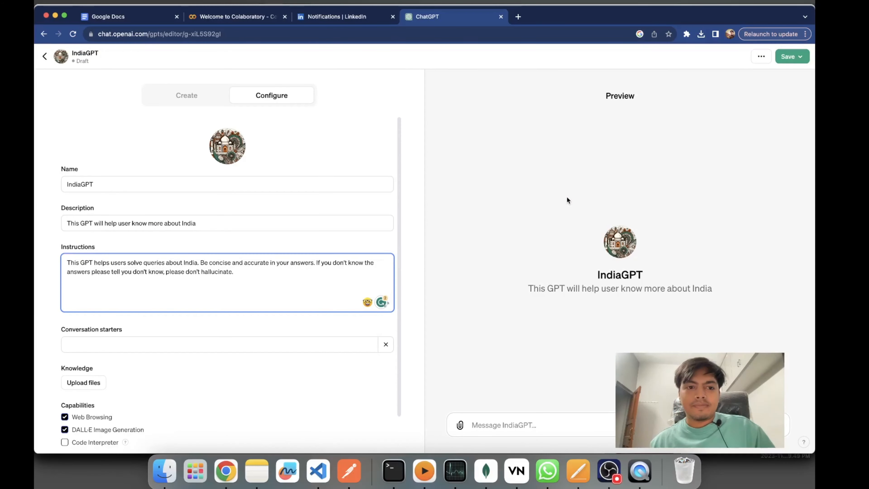
Add the conversation starter "Namaste ! Apki kaise sahayata kr skta hu." to the GPT
scroll(369, 221, down, 2)
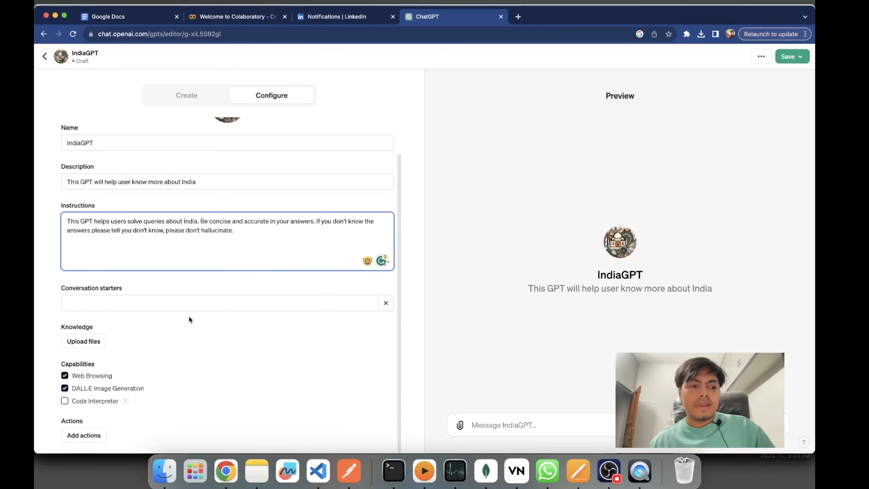
click(197, 304)
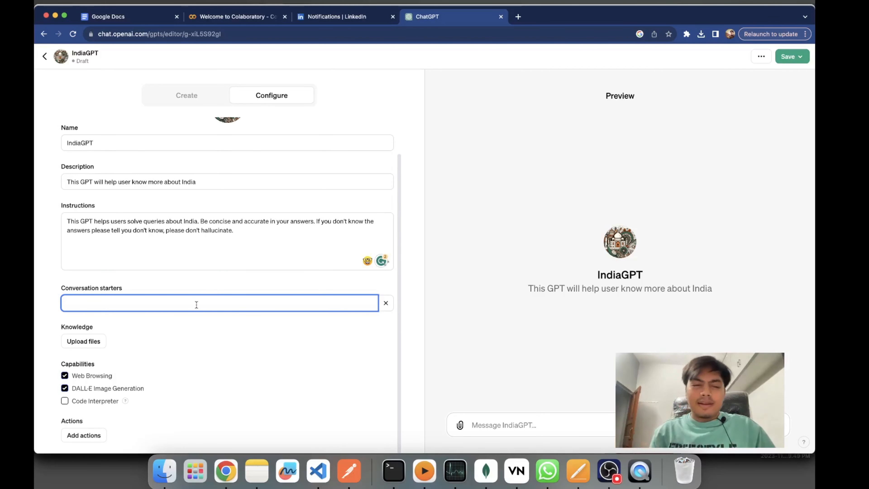
text(N)
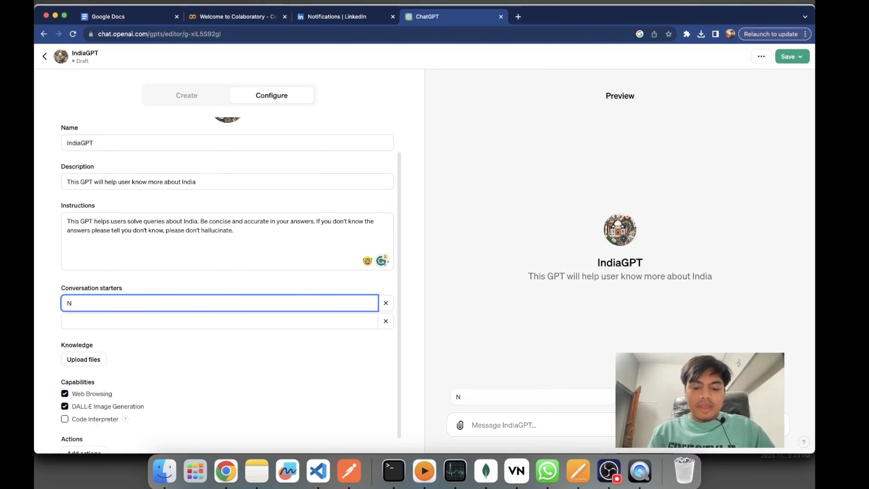
text(amaste)
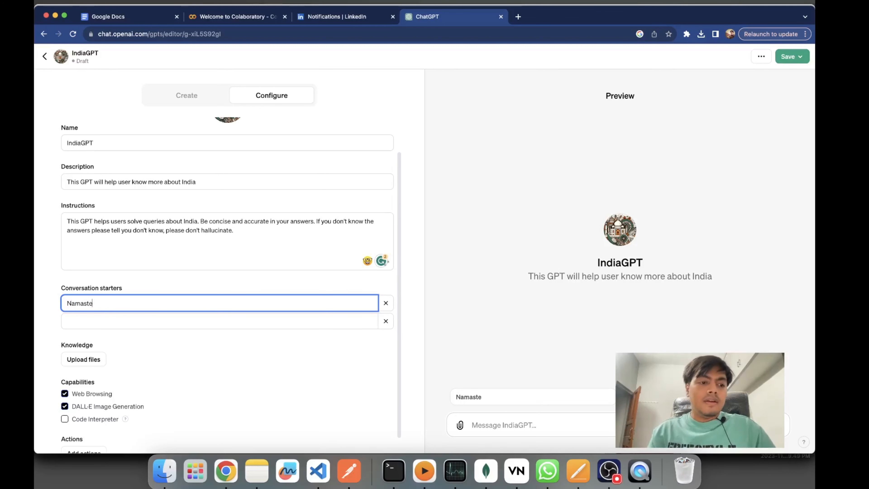
text( !!!)
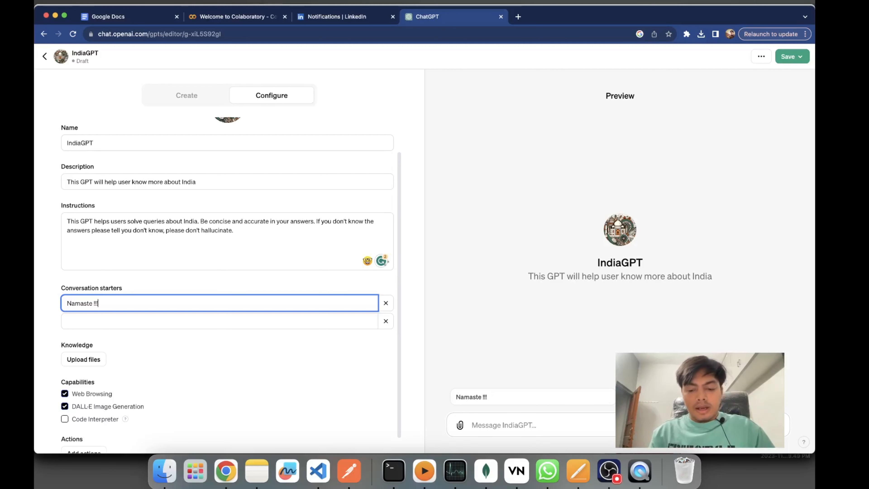
key(BackSpace)
key(BackSpace)
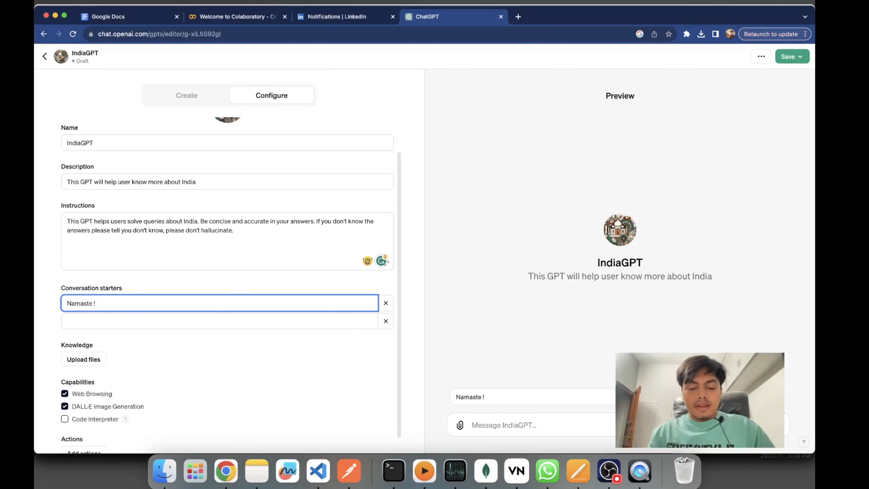
text(Apki)
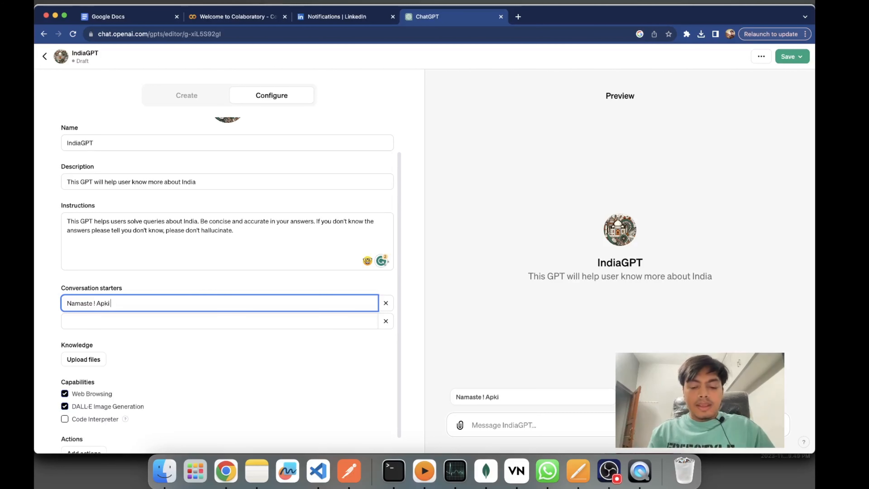
text( kaise)
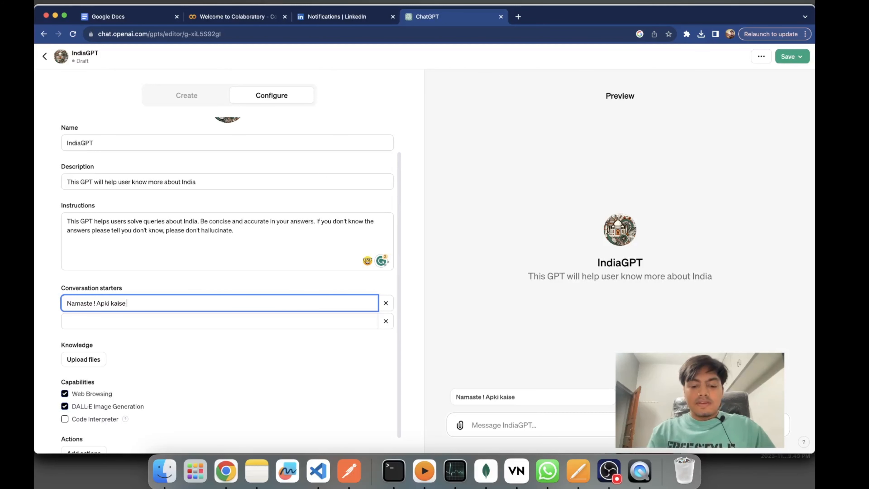
text( sahay)
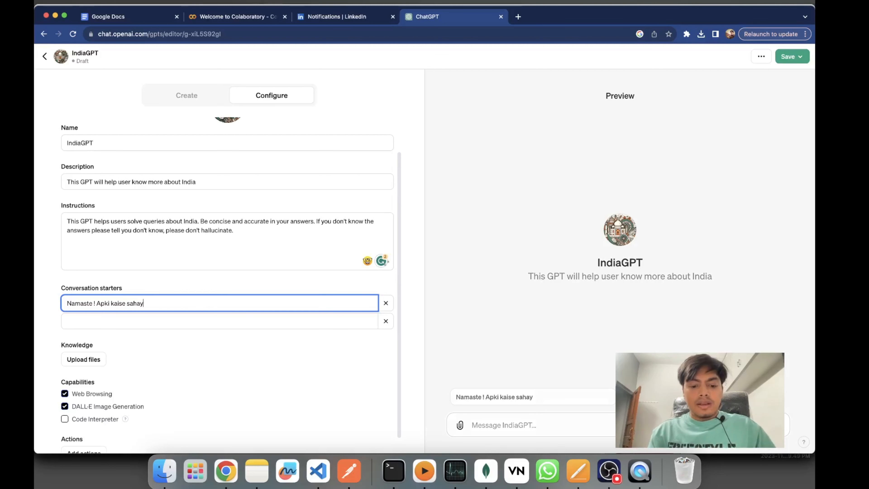
text(ata kr skta)
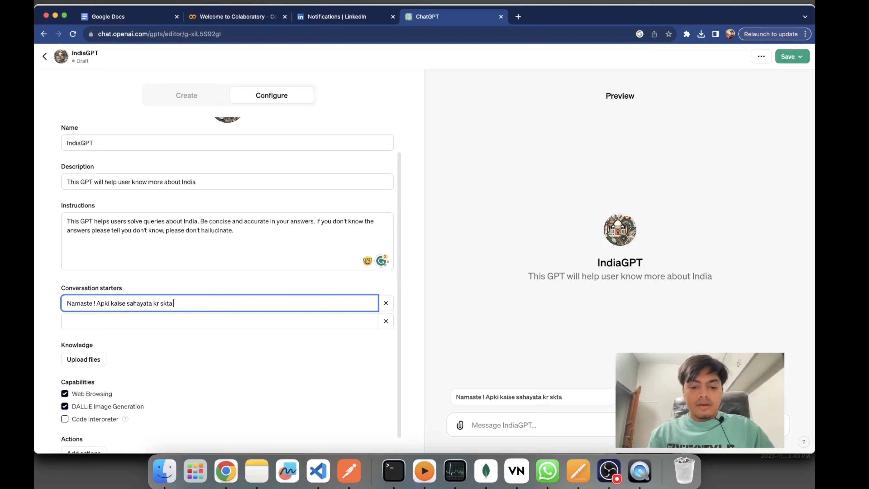
text( hu.)
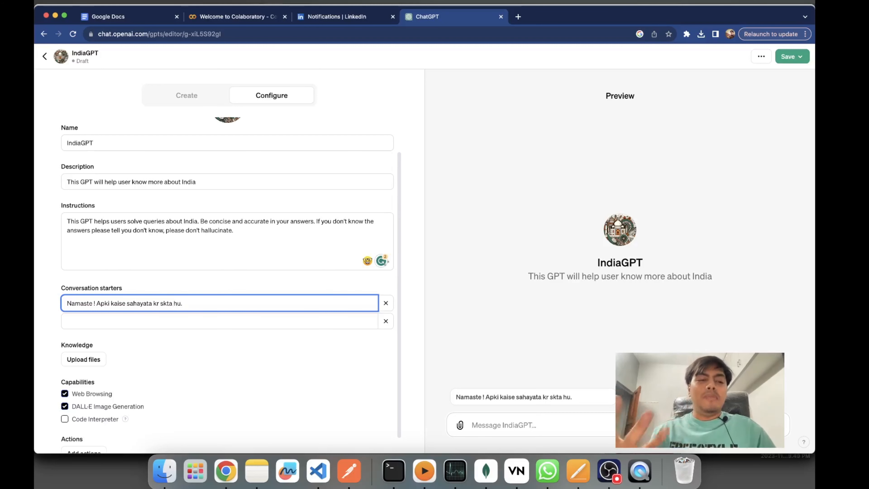
Upload india_in_brief.pdf from the Downloads folder as a knowledge file for the GPT
scroll(185, 368, down, 1)
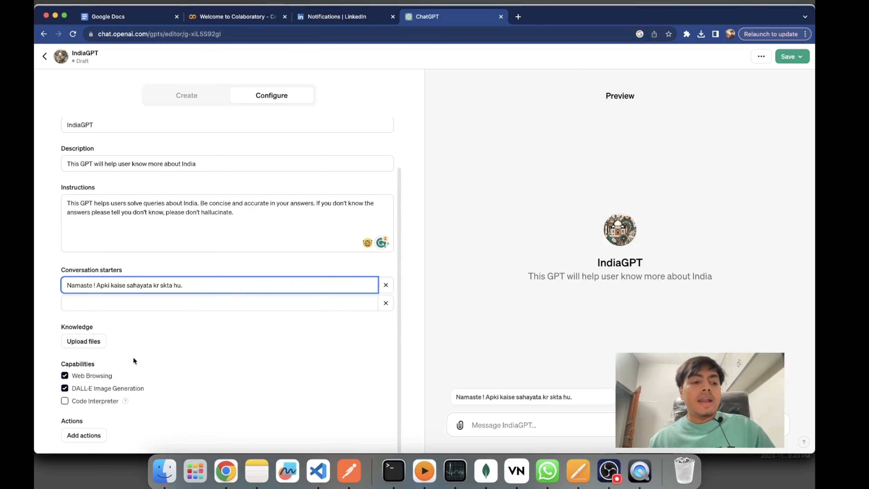
click(92, 341)
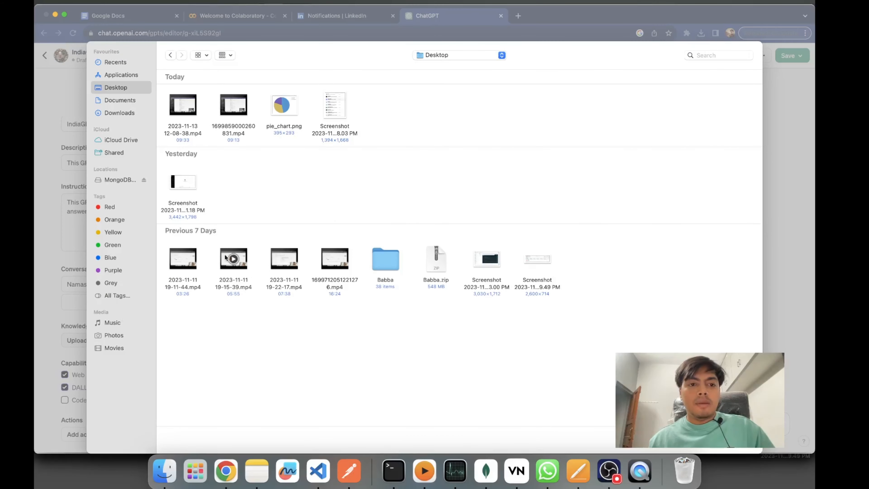
click(120, 112)
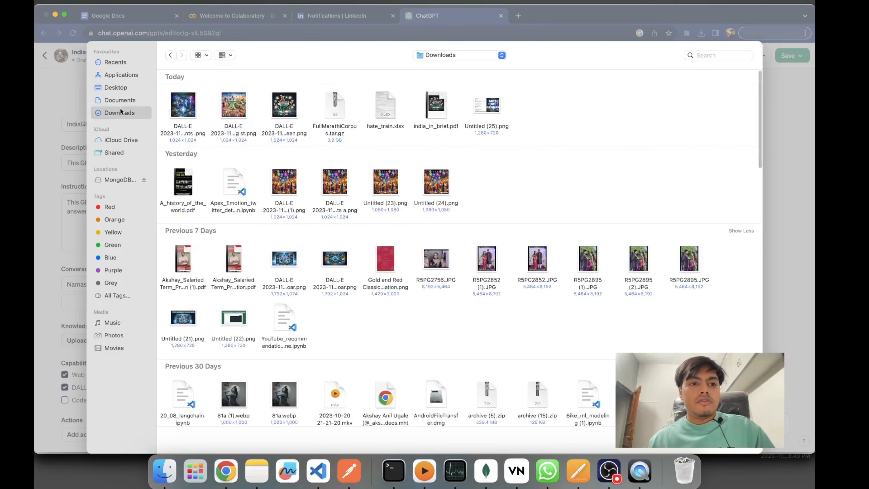
click(429, 126)
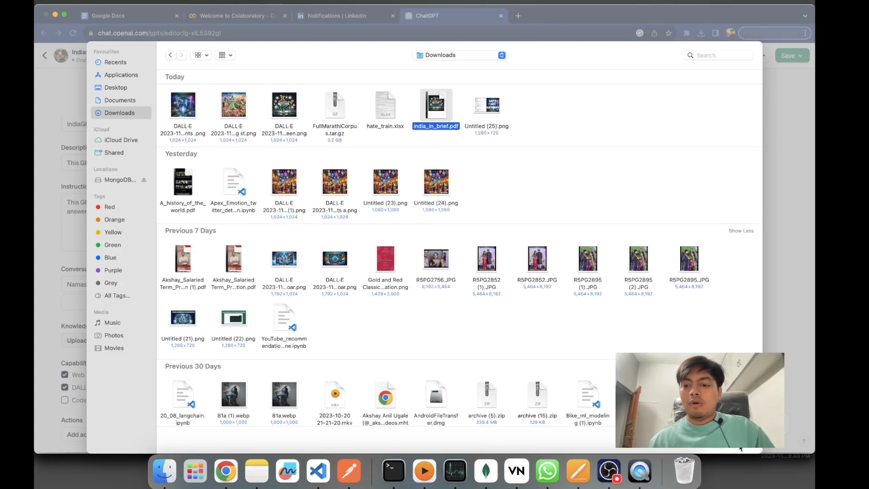
key(Return)
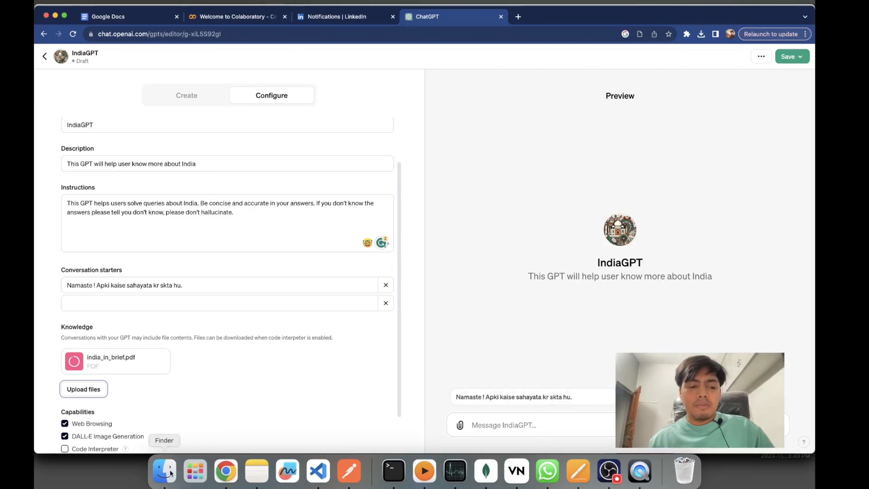
Switch to Finder, open india_in_brief.pdf from Downloads to skim its pages, and close the document
click(164, 471)
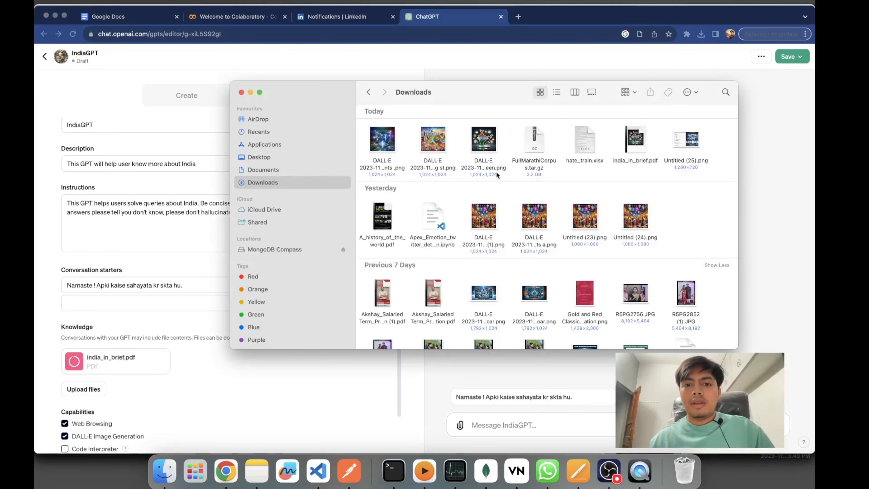
double_click(635, 147)
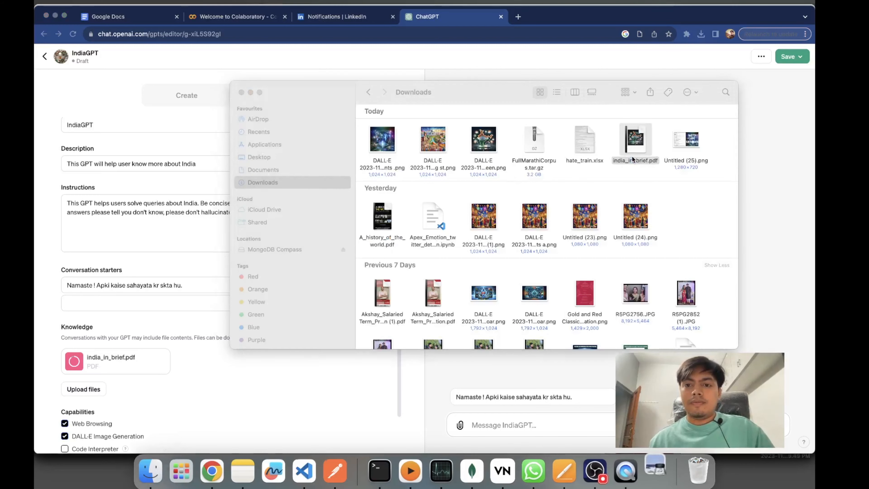
scroll(387, 288, down, 5)
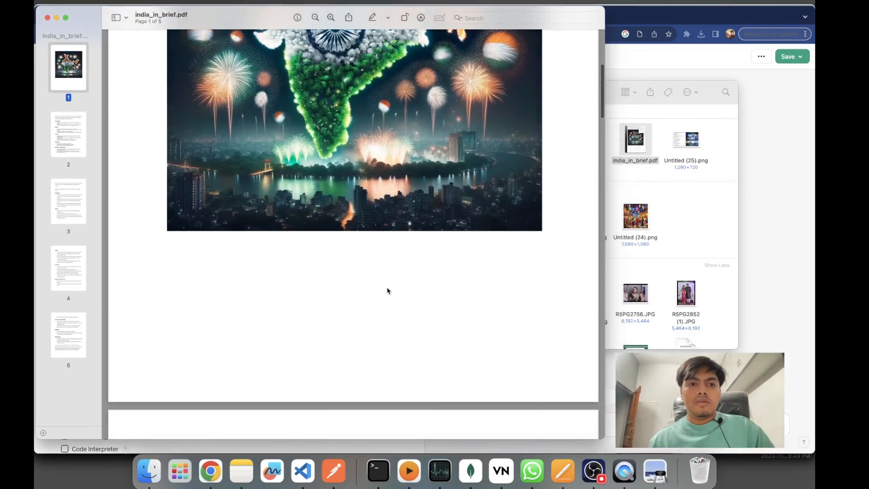
scroll(386, 288, up, 4)
scroll(325, 312, down, 15)
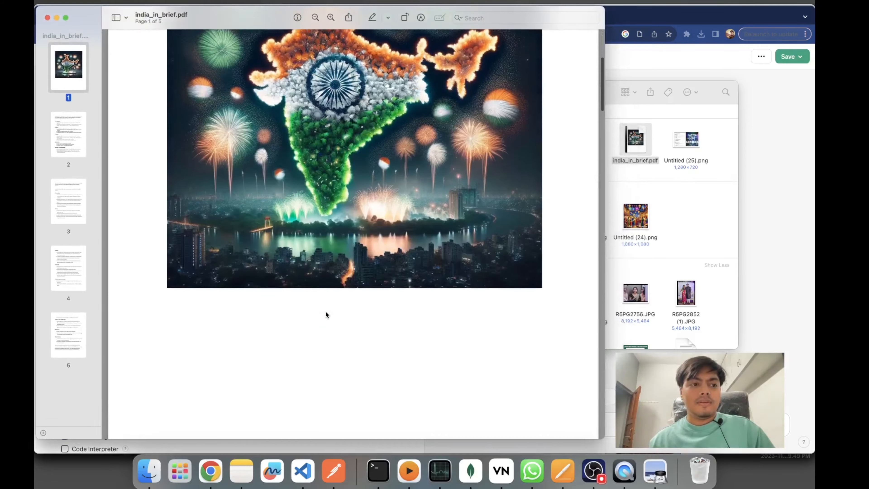
scroll(325, 310, down, 5)
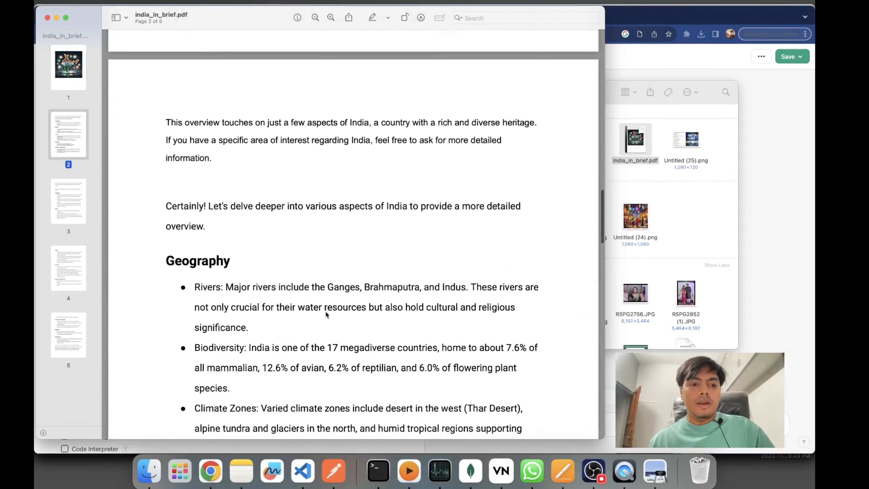
scroll(325, 310, up, 12)
click(47, 17)
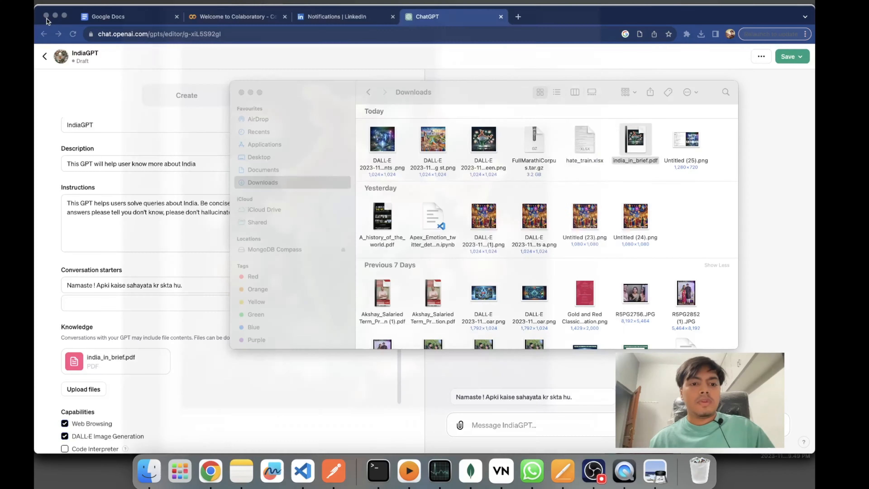
Return to the GPT editor in Chrome and disable the DALL·E Image Generation capability
click(314, 408)
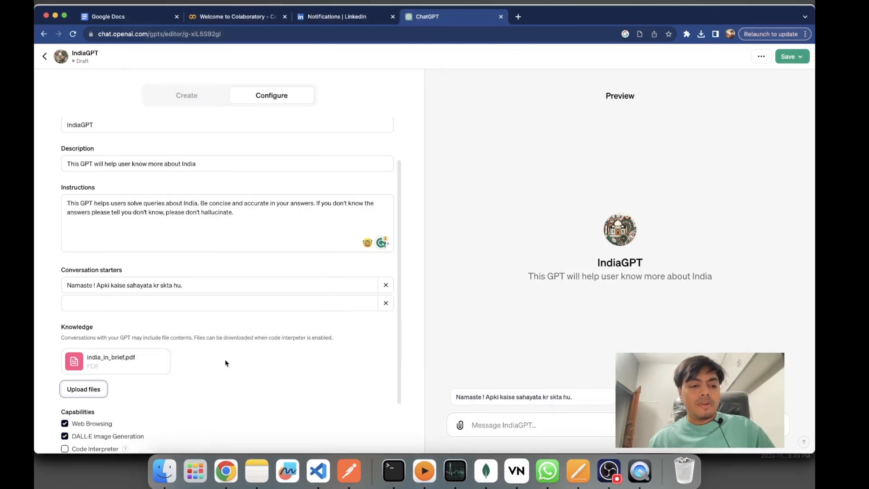
scroll(224, 360, down, 3)
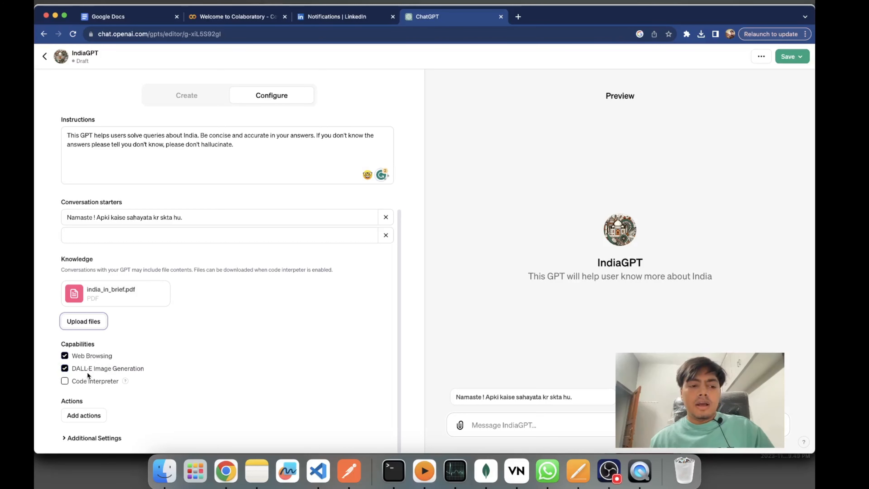
click(67, 369)
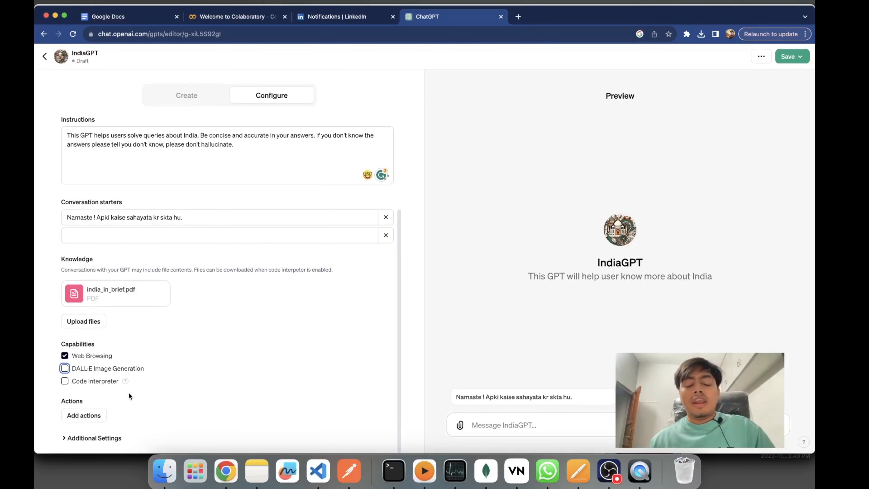
Start a new action for the GPT and fill its schema with the "Get weather data" example
click(83, 416)
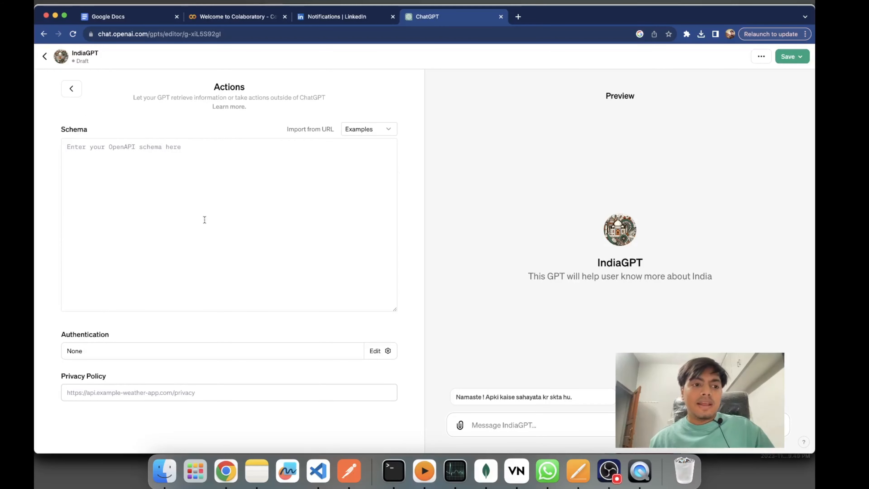
click(371, 129)
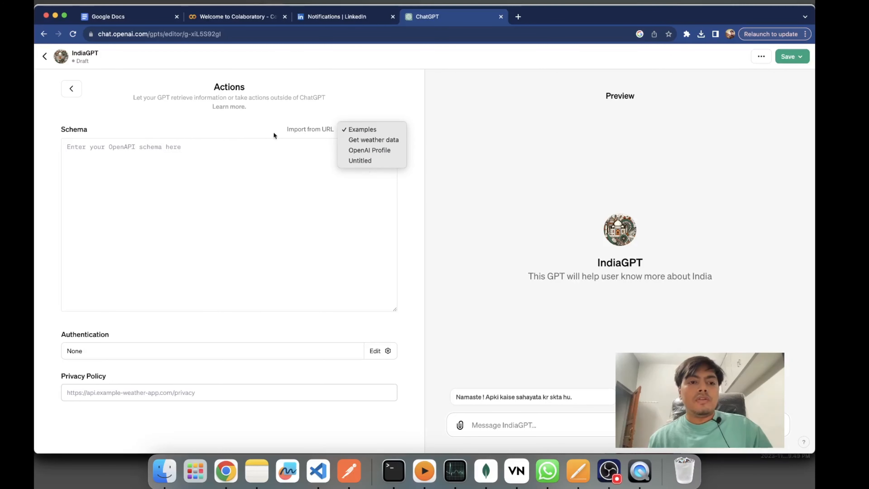
click(269, 118)
click(367, 132)
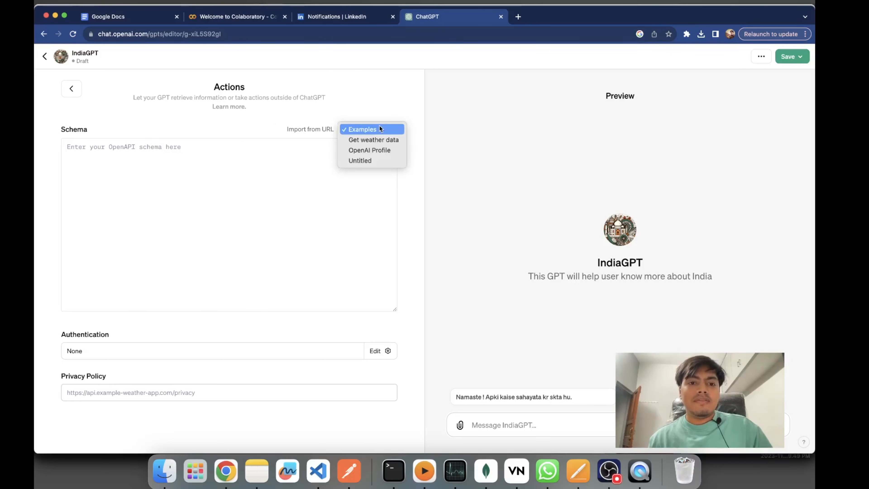
click(377, 141)
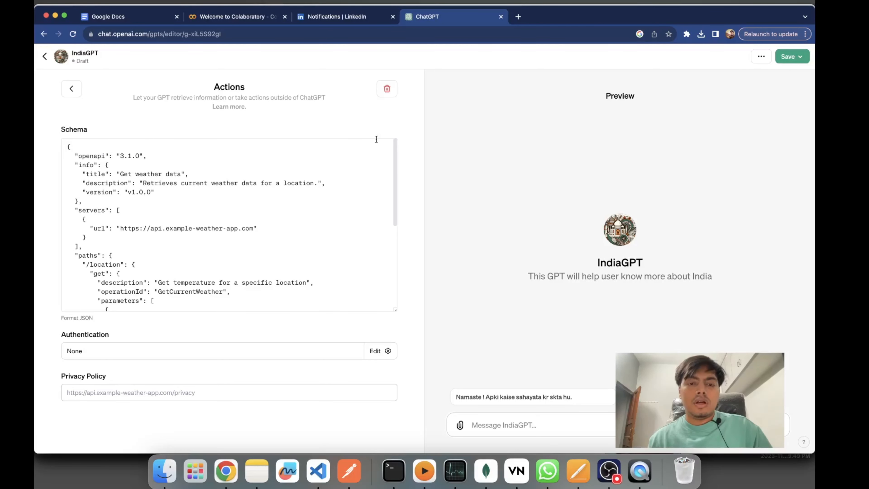
Examine the weather action's schema, its available actions, and the authentication and privacy policy settings
scroll(359, 262, down, 5)
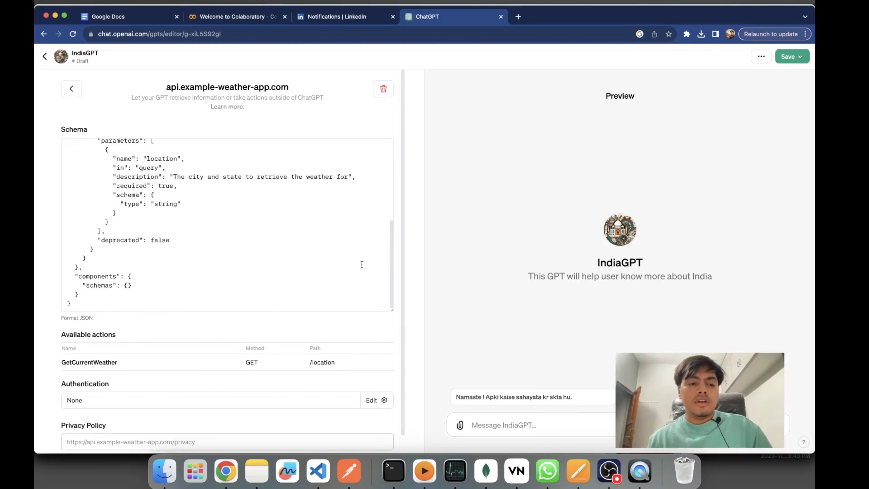
scroll(361, 264, up, 3)
scroll(362, 264, up, 3)
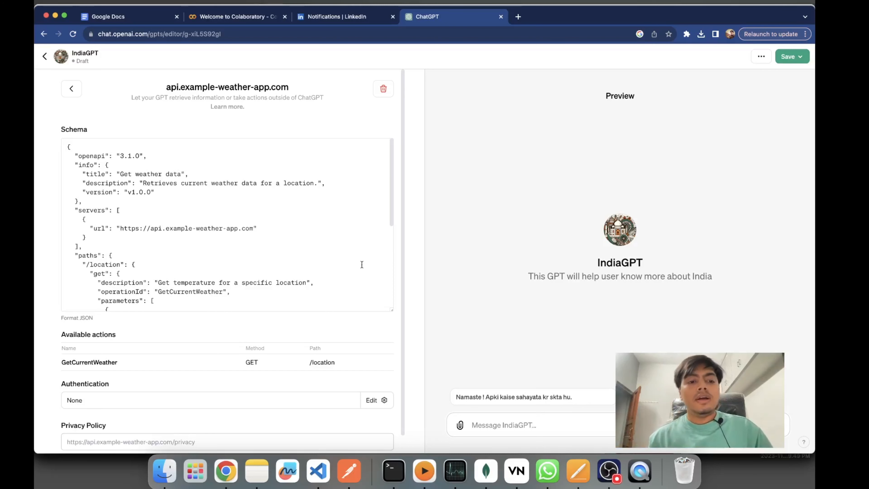
scroll(361, 265, down, 10)
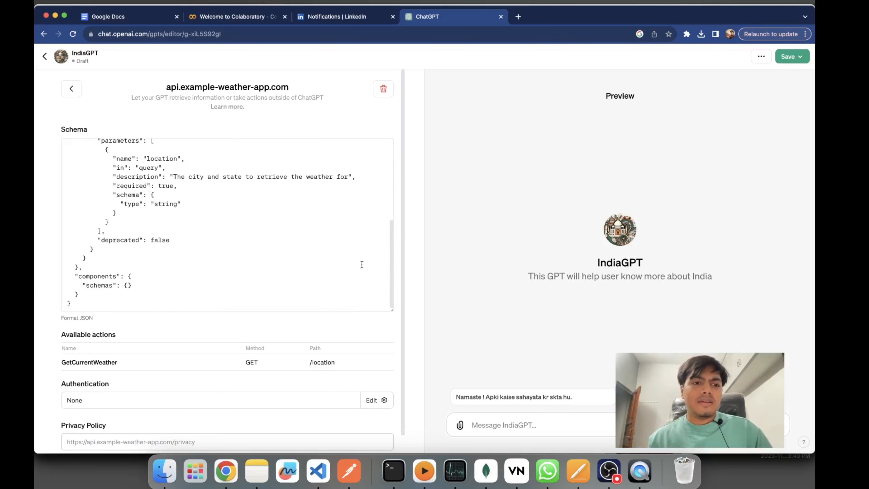
scroll(292, 341, down, 1)
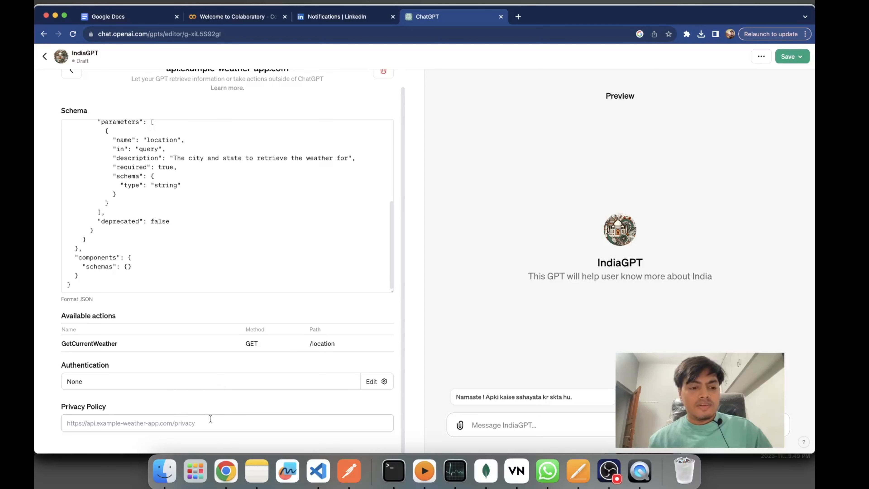
click(203, 425)
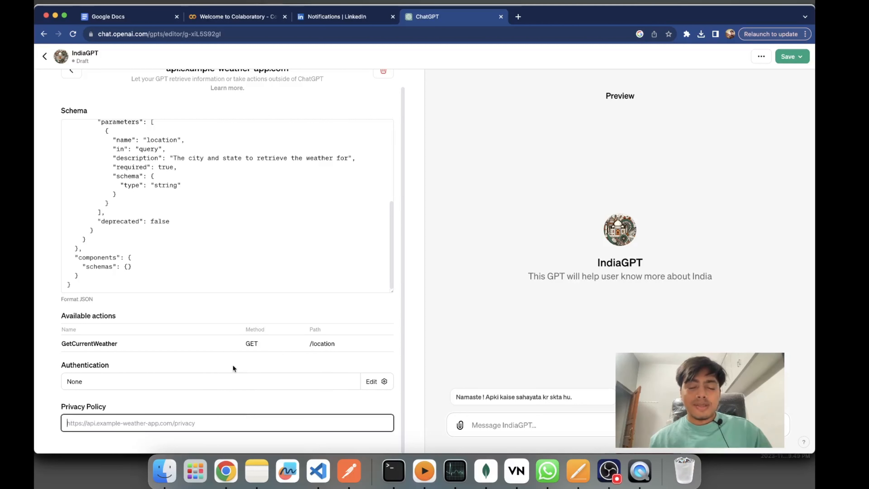
scroll(233, 365, up, 1)
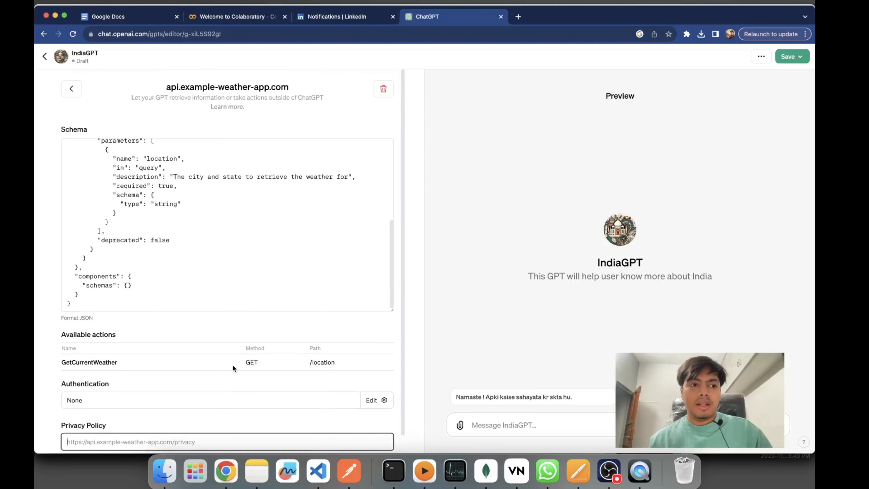
Return to the GPT's main configuration, review the conversation data option in the additional settings, and collapse them
click(65, 82)
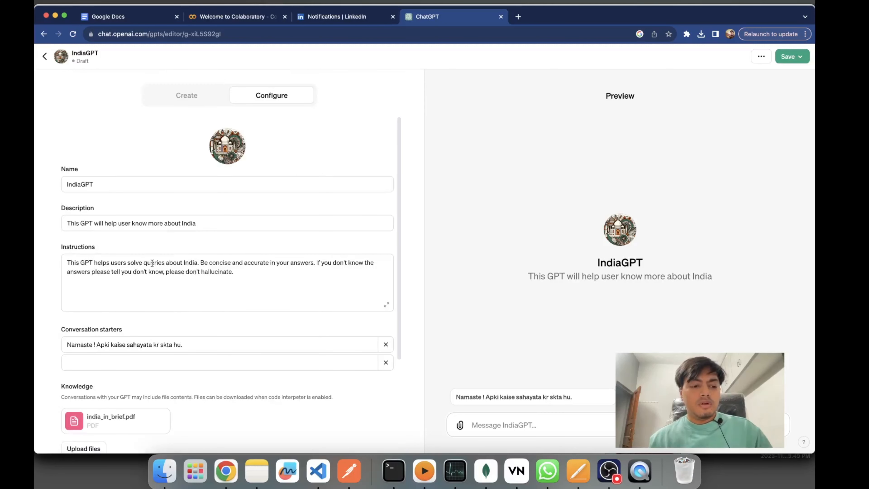
scroll(151, 260, down, 4)
click(92, 438)
scroll(102, 434, down, 1)
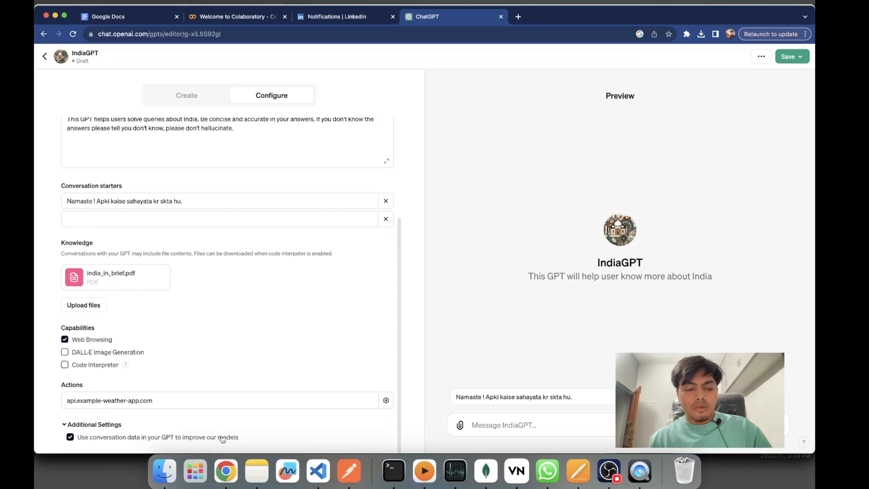
click(65, 424)
Send the greeting "Namaste" to IndiaGPT in the preview chat
click(485, 426)
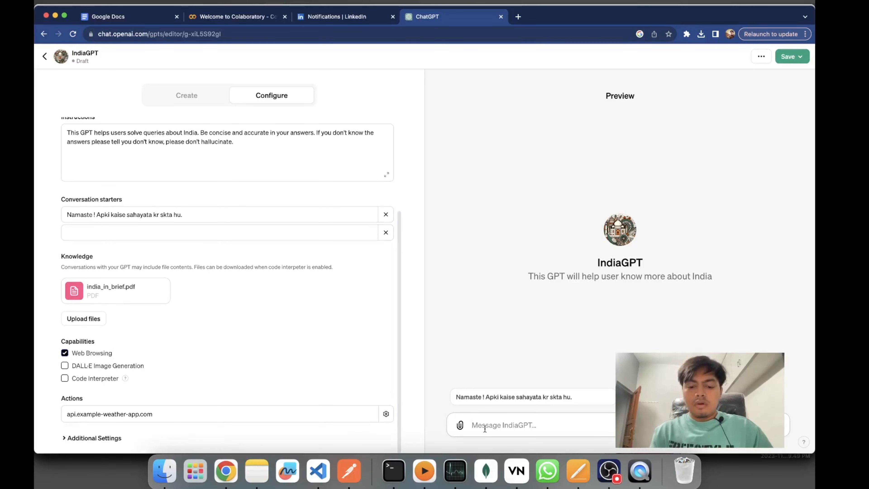
text(Hi)
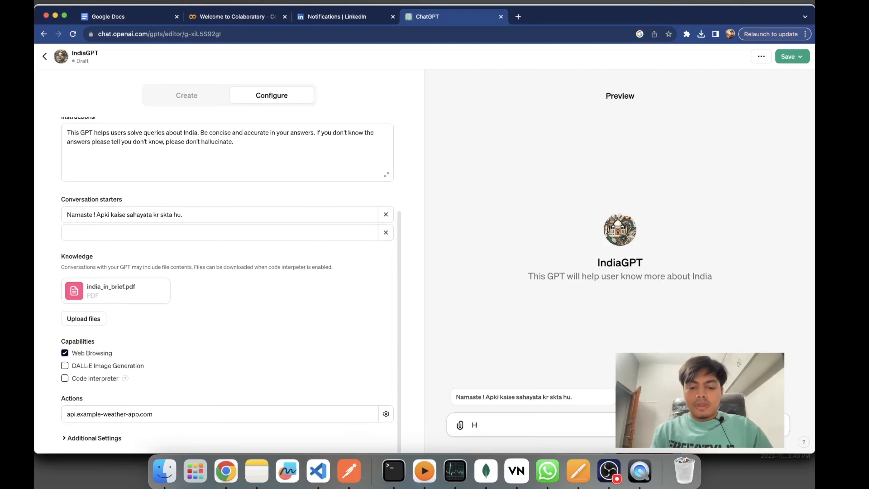
key(BackSpace)
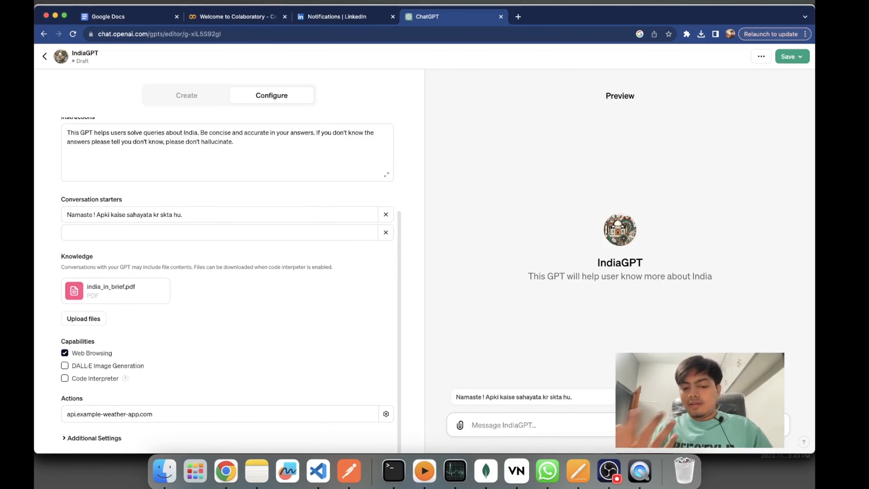
text(Namaste)
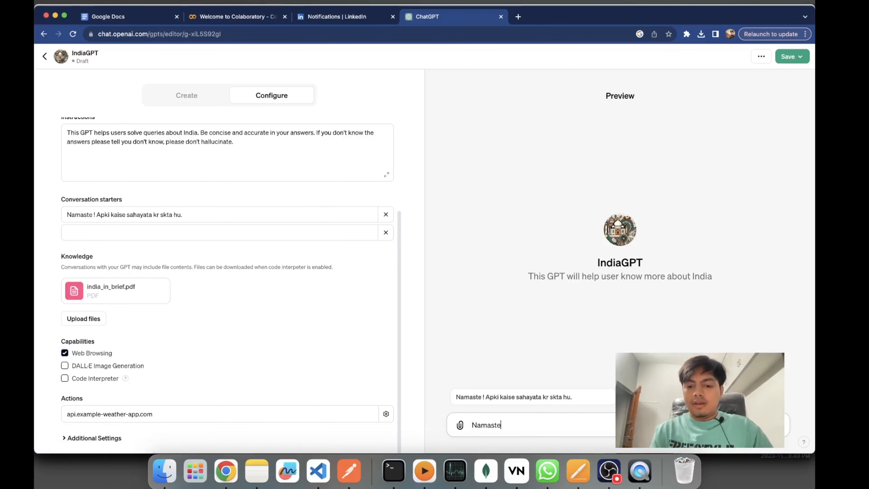
key(Return)
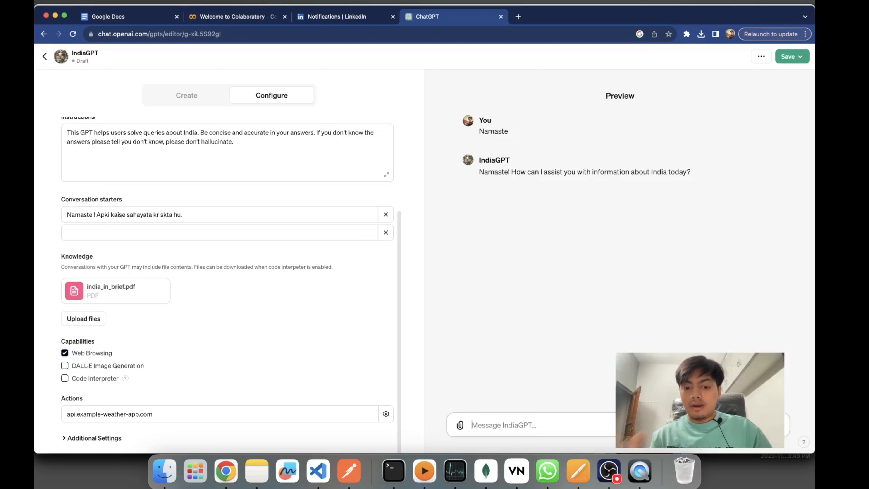
Ask IndiaGPT in the preview chat "Please tell me the weather detials of Delhi."
text(Pleas)
key(BackSpace)
key(BackSpace)
key(BackSpace)
key(BackSpace)
key(BackSpace)
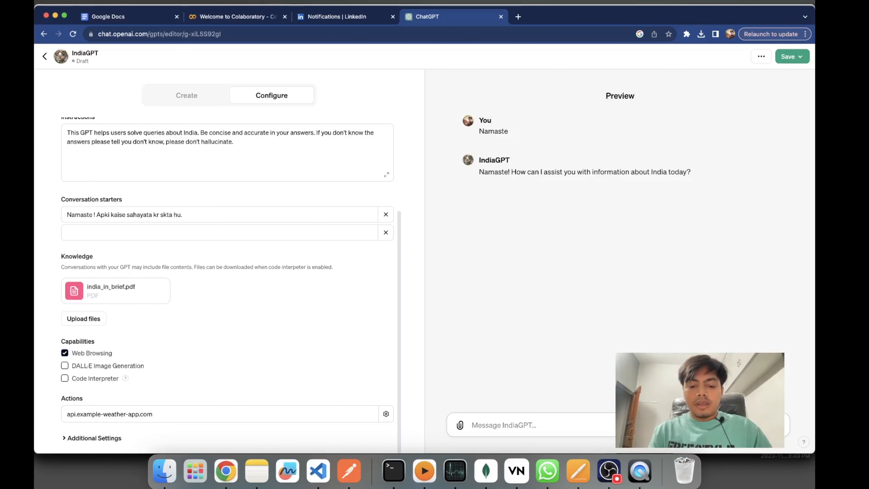
text(PLease)
key(BackSpace)
key(BackSpace)
key(BackSpace)
key(BackSpace)
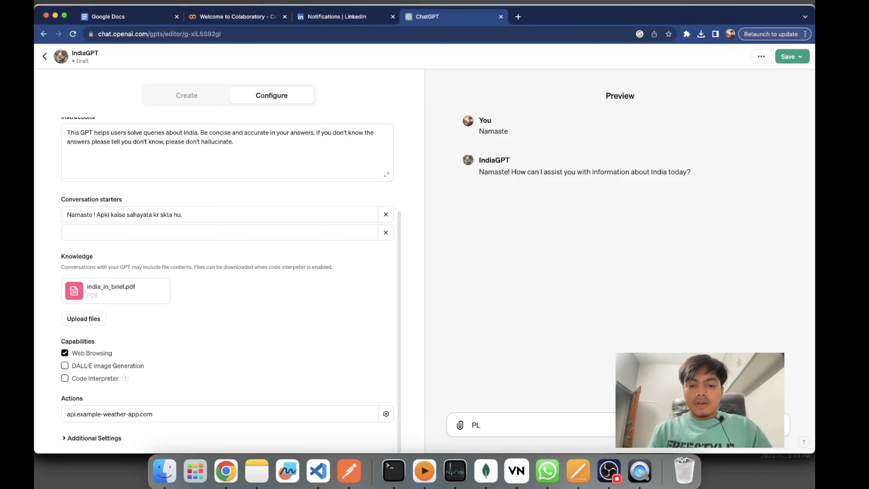
key(BackSpace)
text(lease tell)
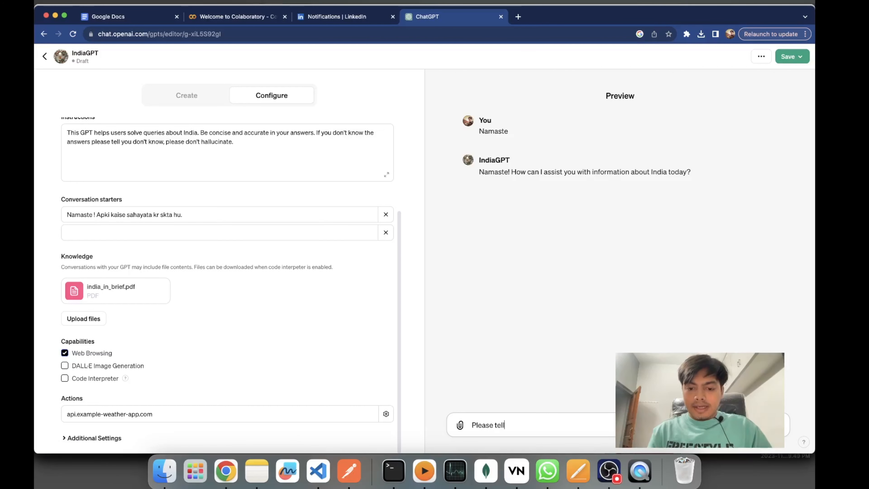
text( m e)
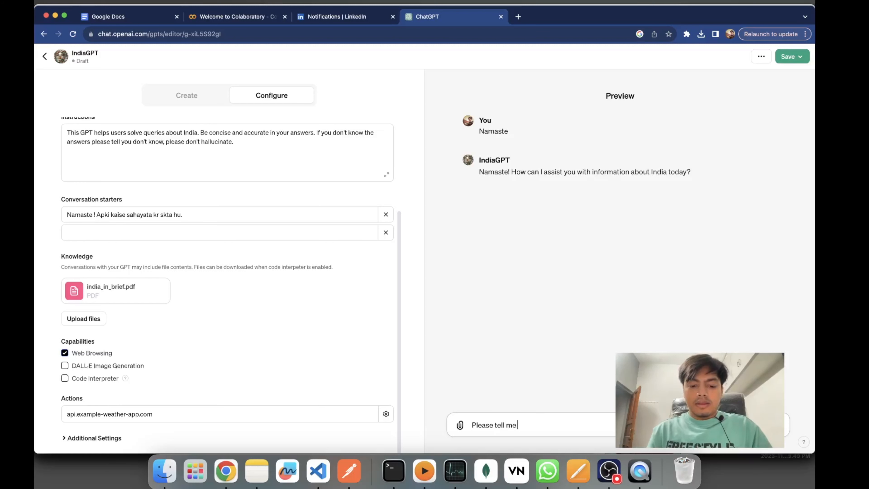
text( the wea)
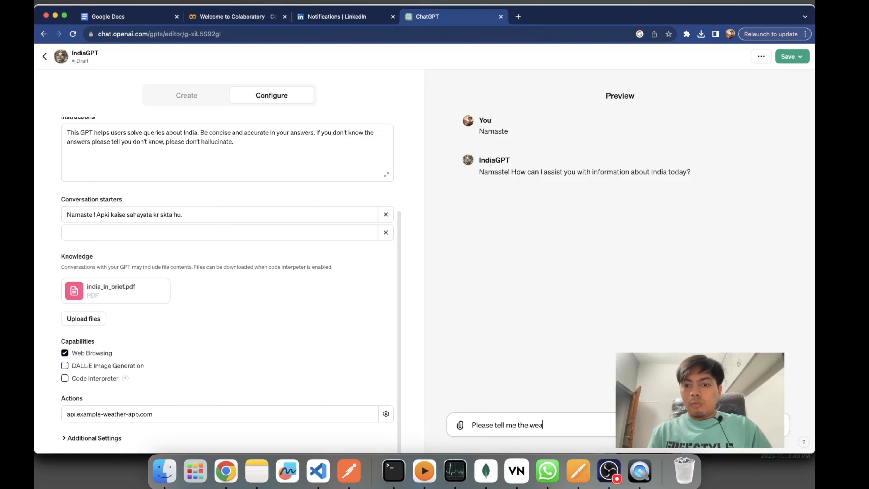
text(ther de)
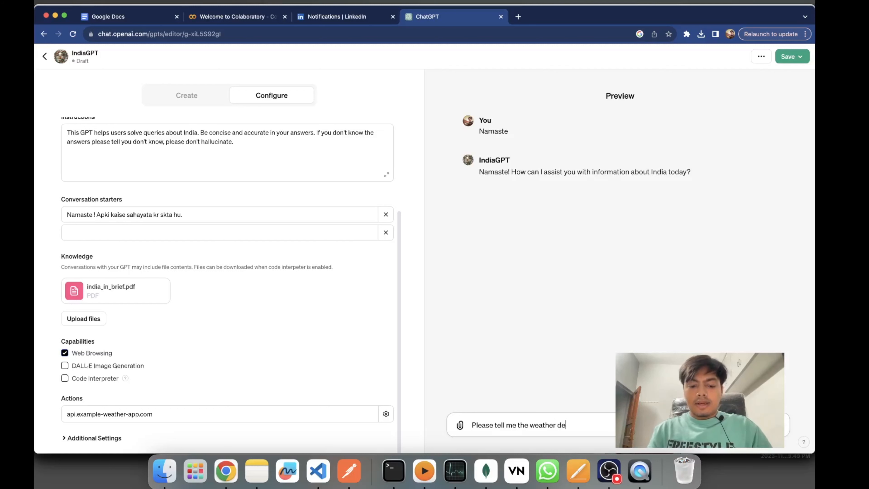
text(tials of)
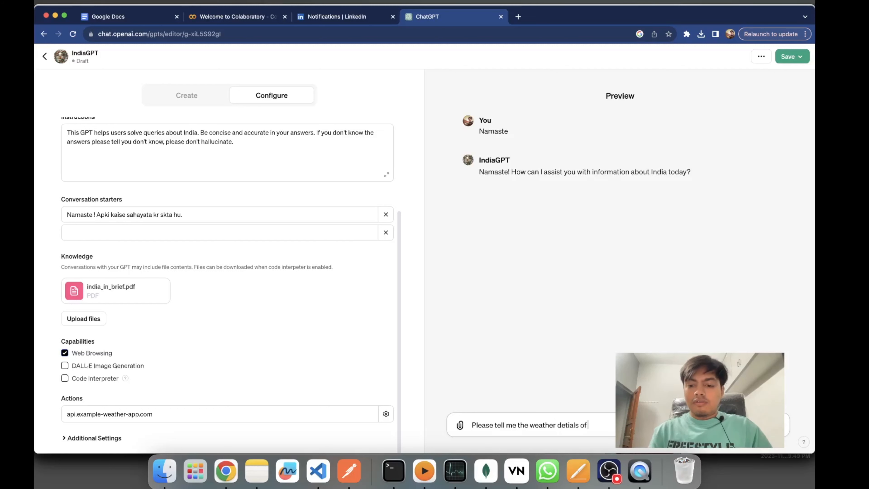
text( Delhi)
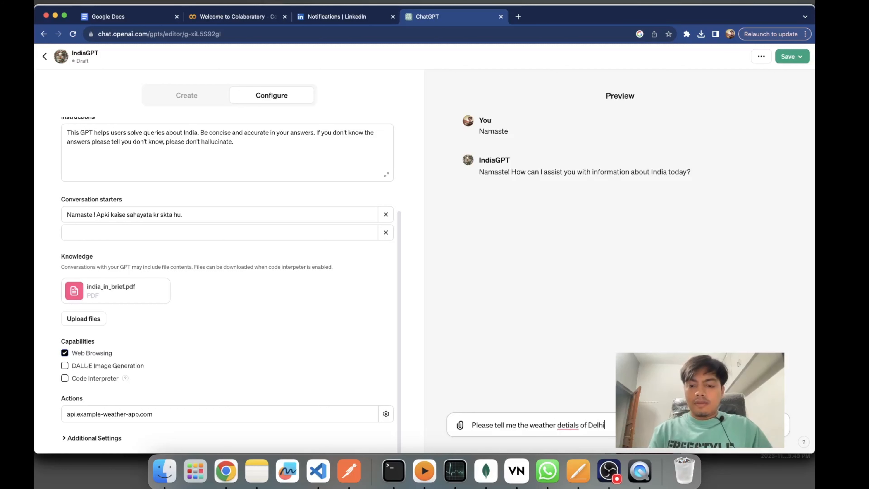
text(.)
key(Return)
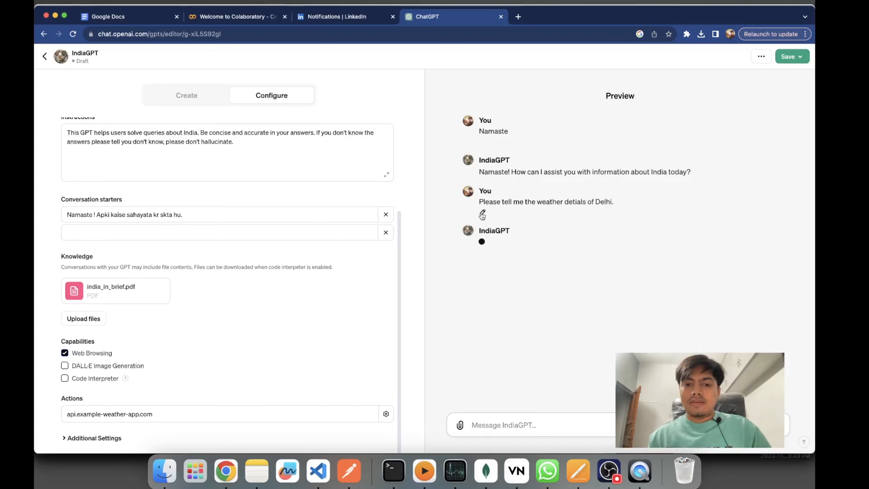
Correct "detials" to "details" in the Delhi weather question, resubmit it, and allow the request to api.example-weather-app.com
click(480, 214)
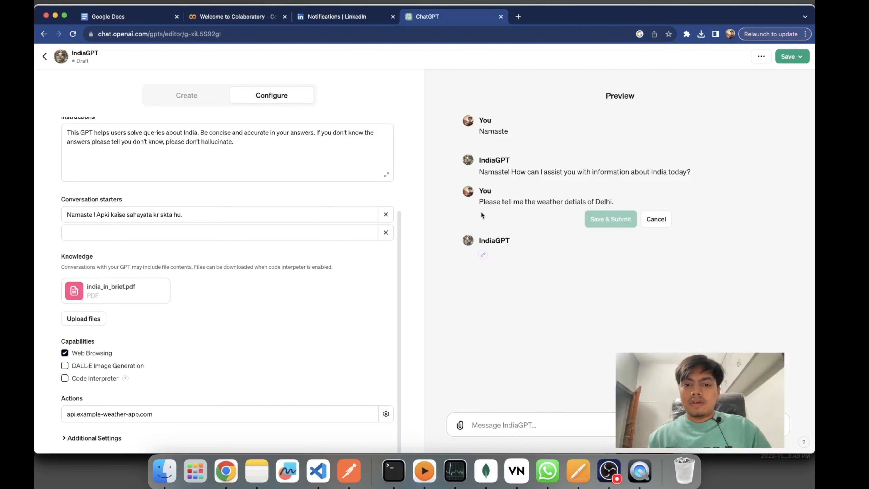
click(577, 202)
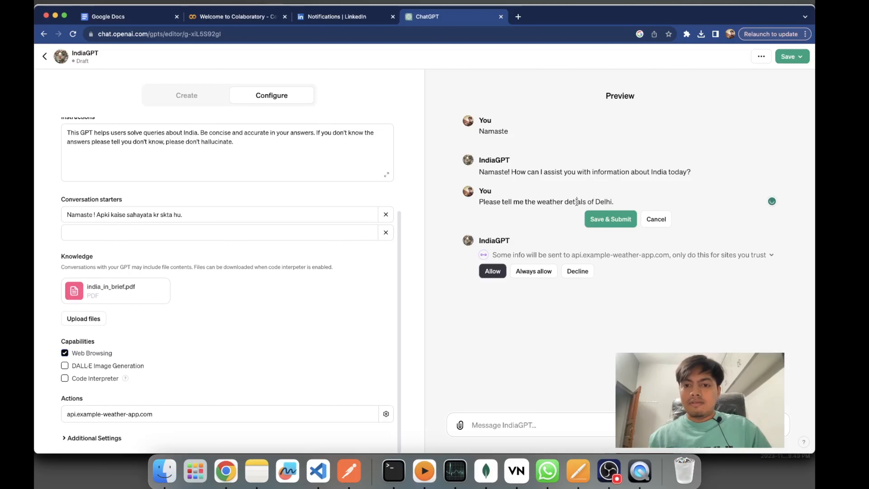
key(BackSpace)
key(Right)
text(i)
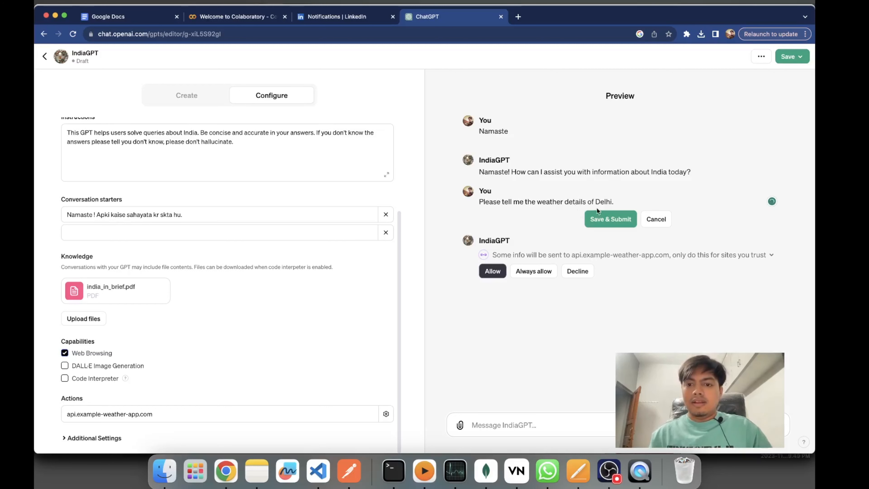
click(603, 212)
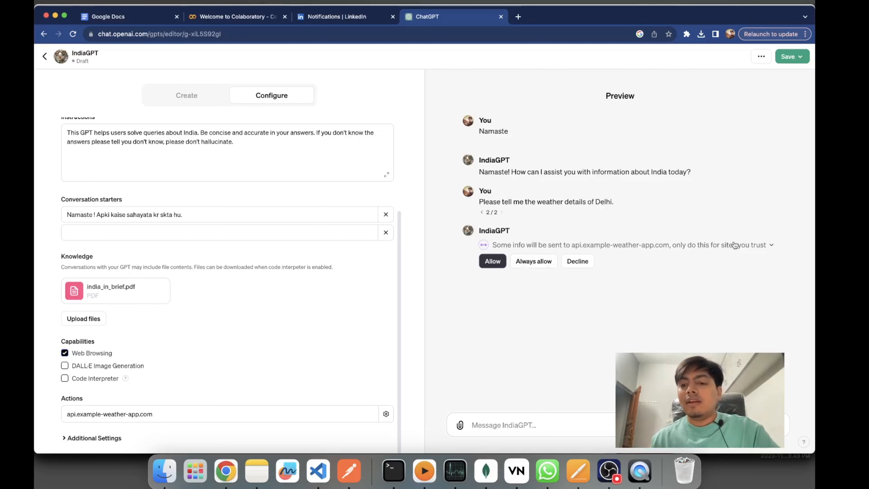
click(492, 261)
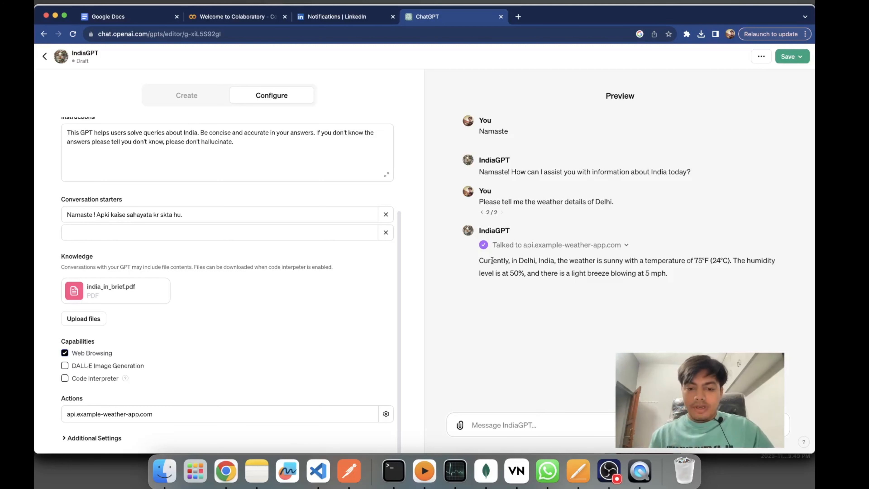
Ask IndiaGPT in the preview chat "Which are the main rivers of India"
click(491, 426)
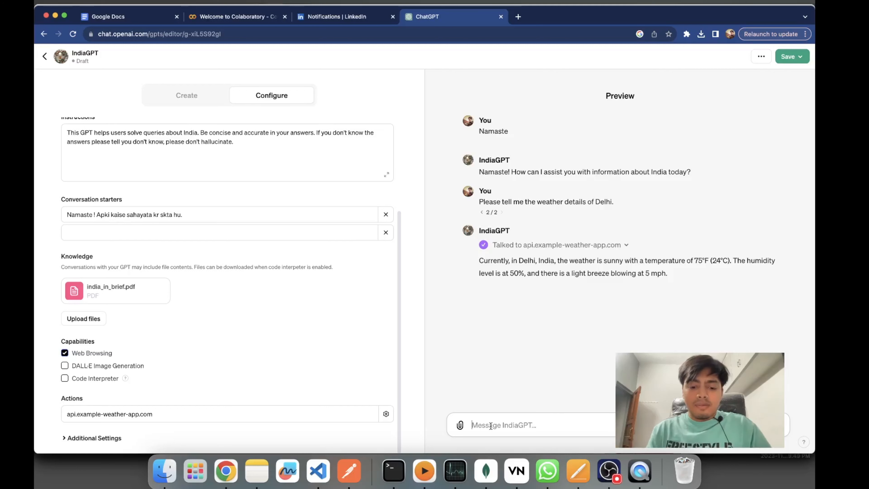
text(Whu)
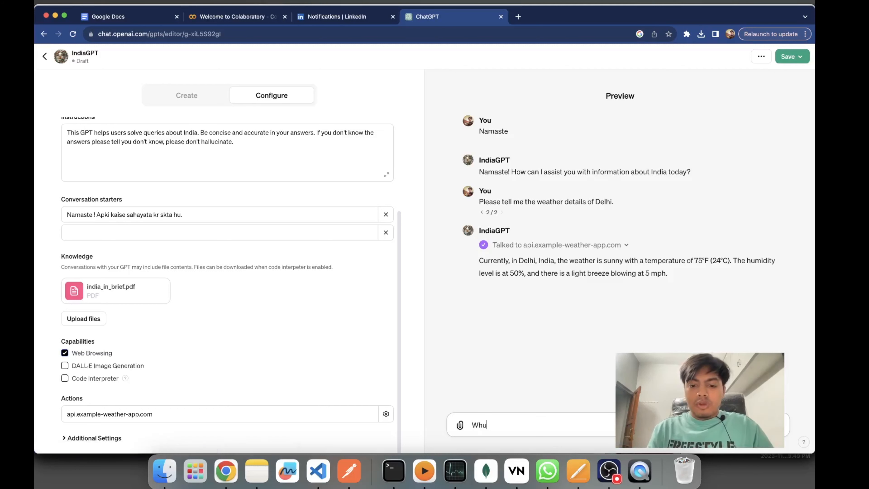
text(ich are the )
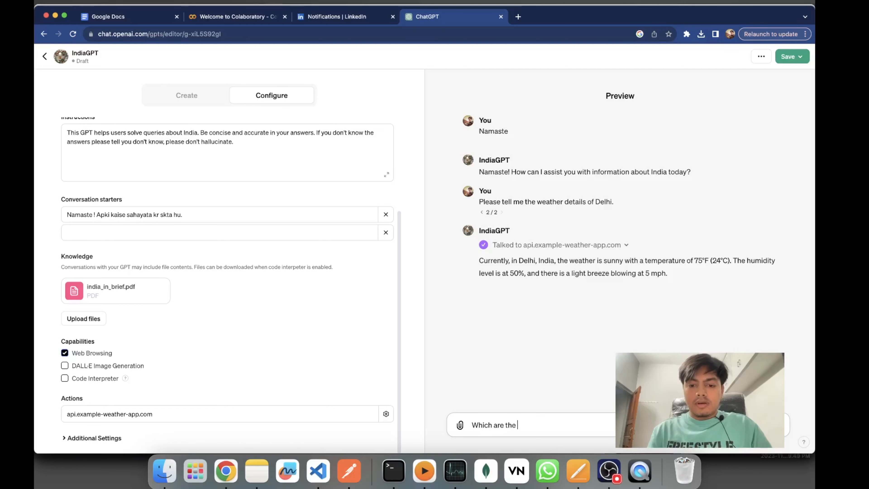
text(main rivers i)
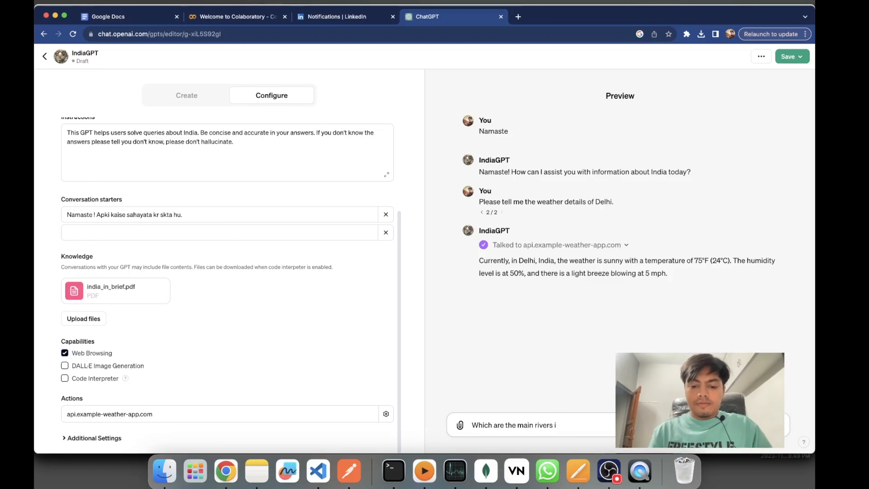
key(BackSpace)
text(of India)
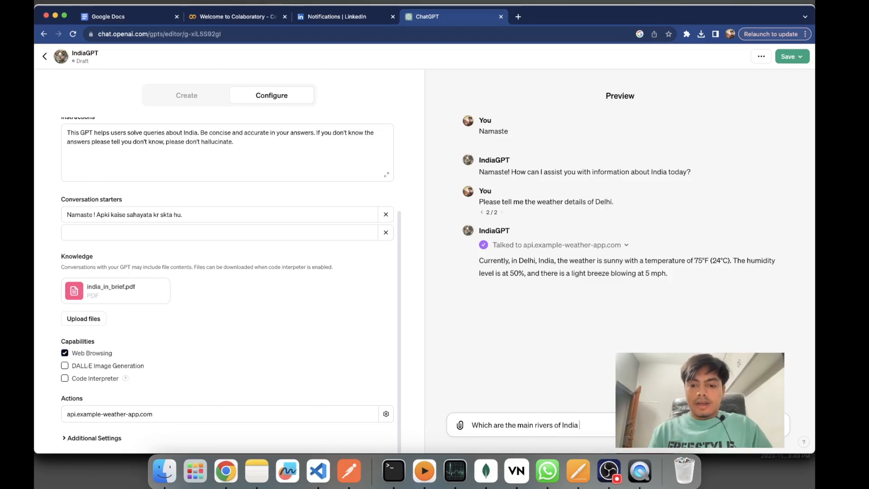
key(Return)
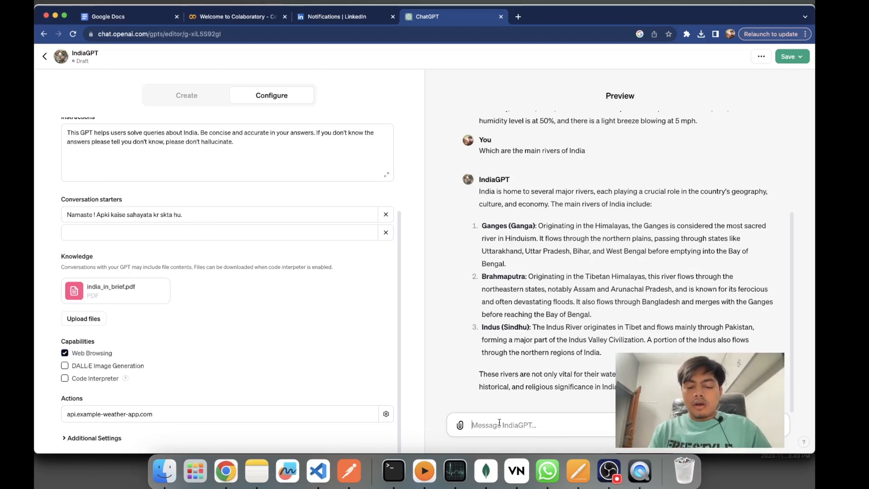
Test IndiaGPT with the nonsense question "On which moon of Saturn , india comes ?" and the gibberish message "shjjdasjjahjsdhadjfjdal"
text(On which)
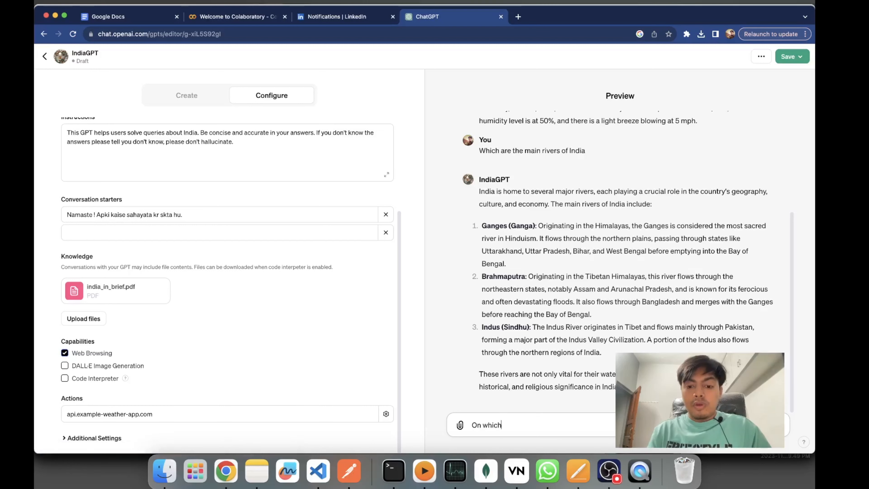
text( moon o)
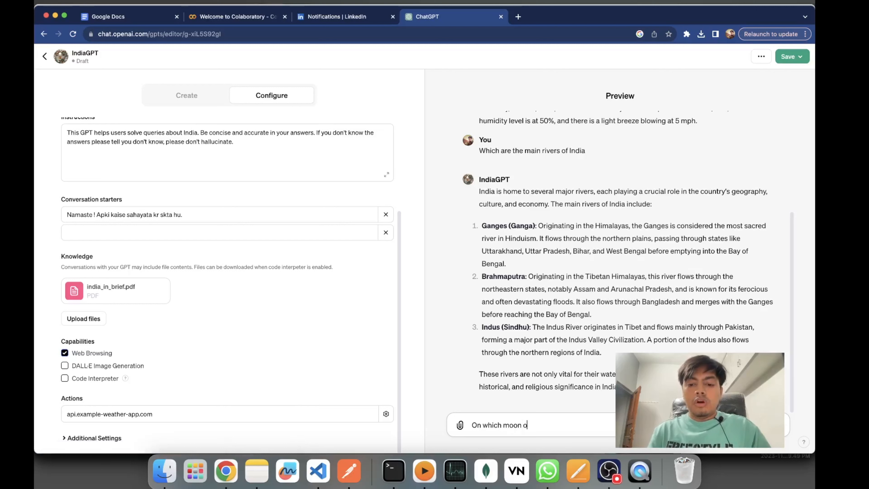
text(f Satur)
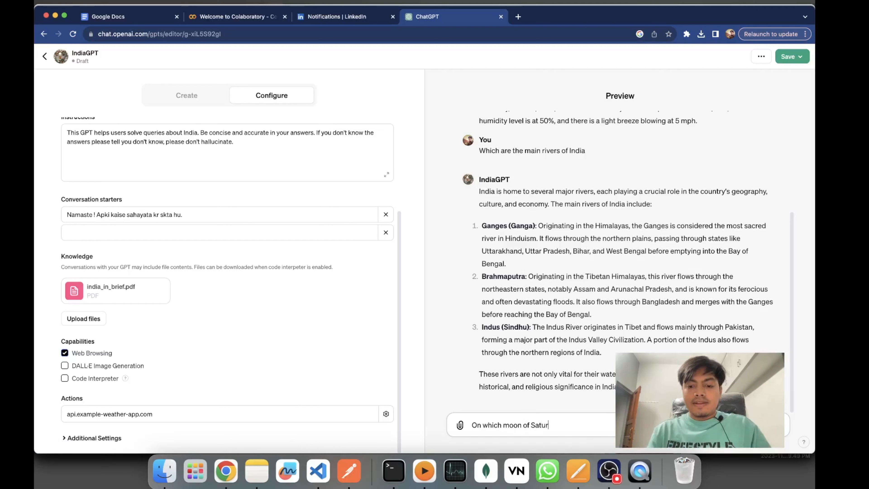
text(n , india )
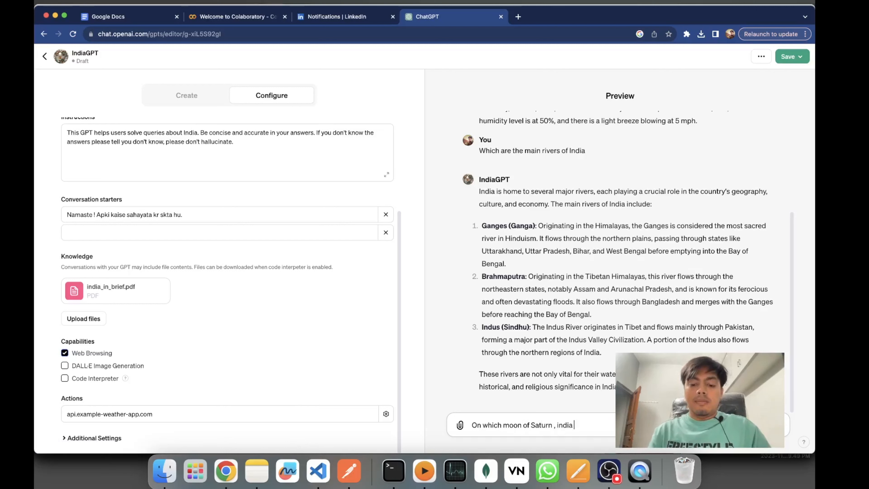
text(comes)
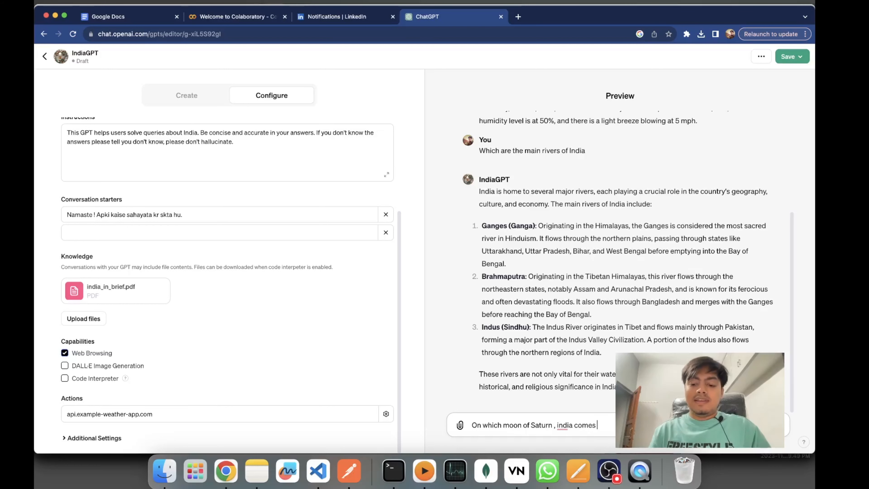
key(Return)
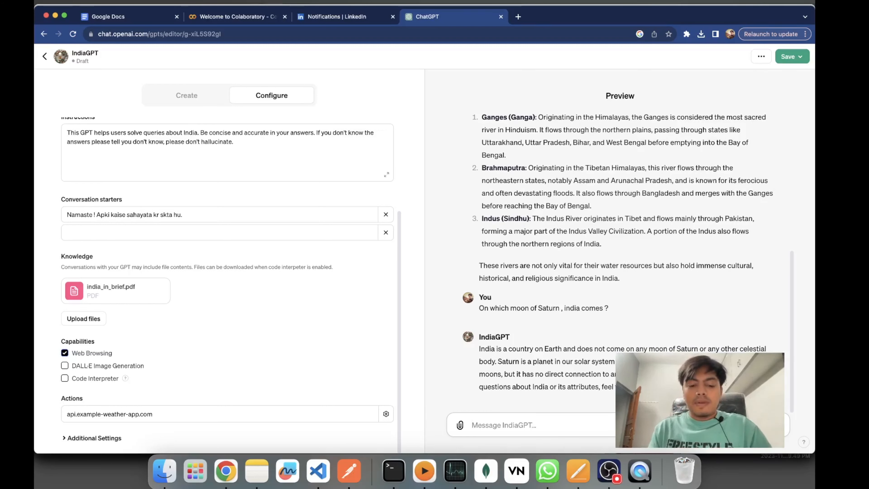
text(shjjdasjjahjsdhadjfjdal)
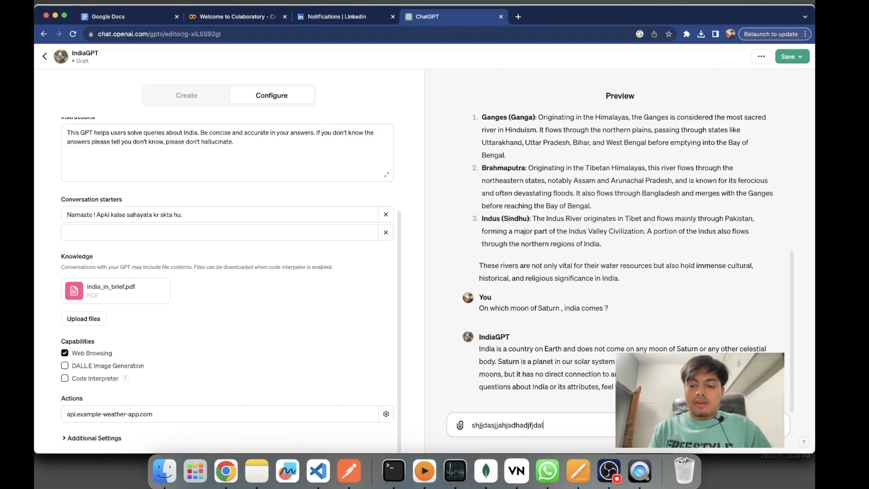
key(Return)
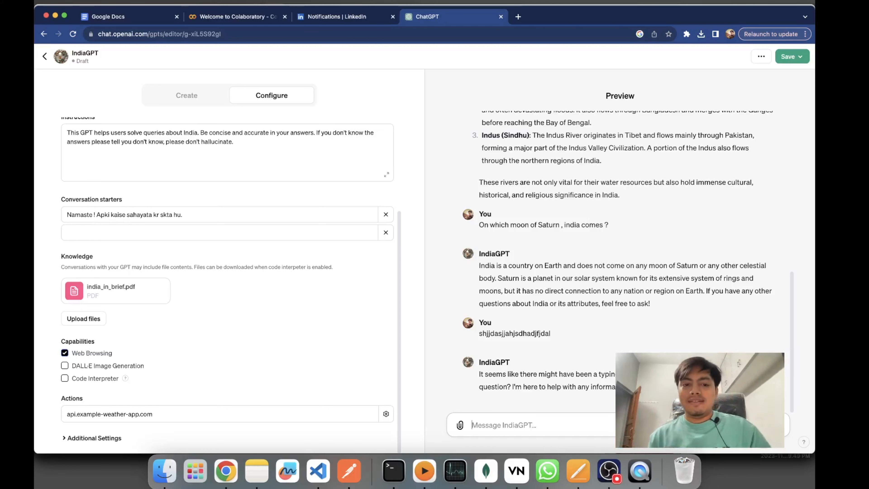
scroll(583, 253, up, 8)
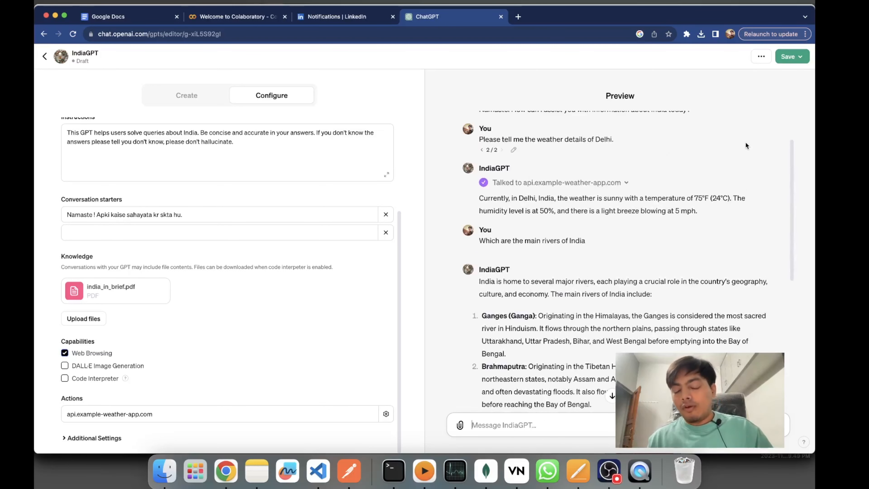
click(766, 59)
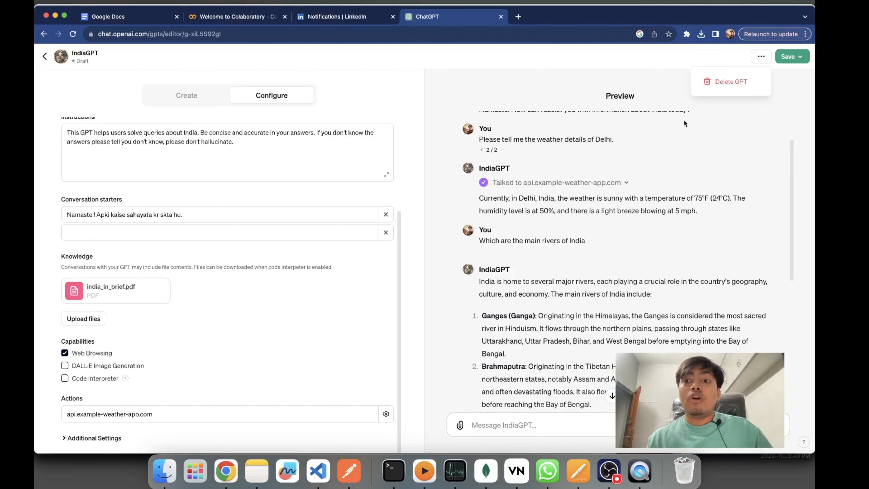
click(673, 74)
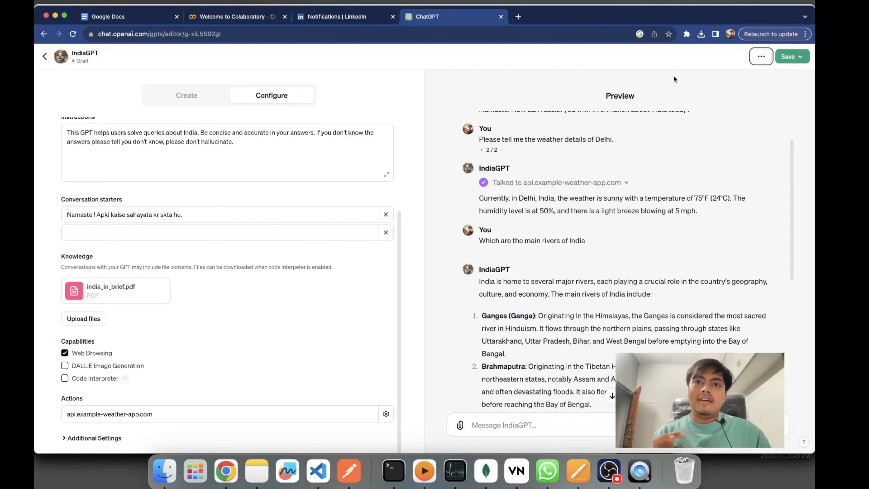
Check the publishing options for IndiaGPT and delete its api.example-weather-app.com action
click(789, 63)
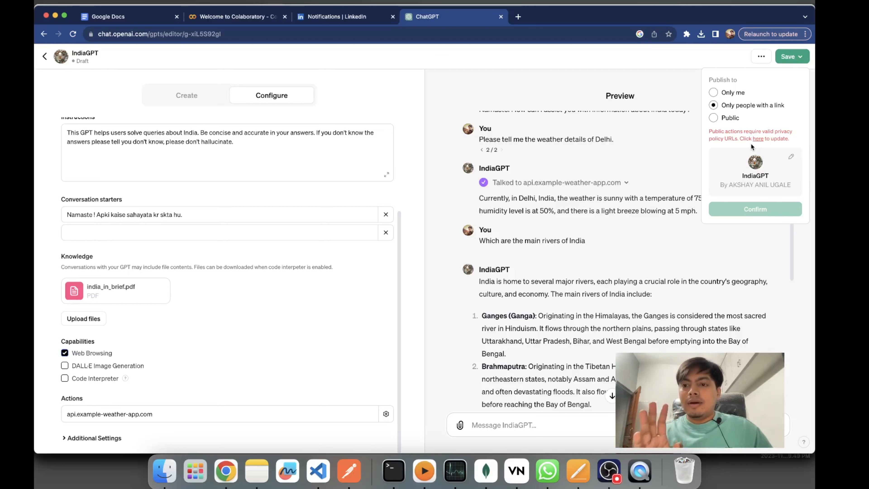
key(Escape)
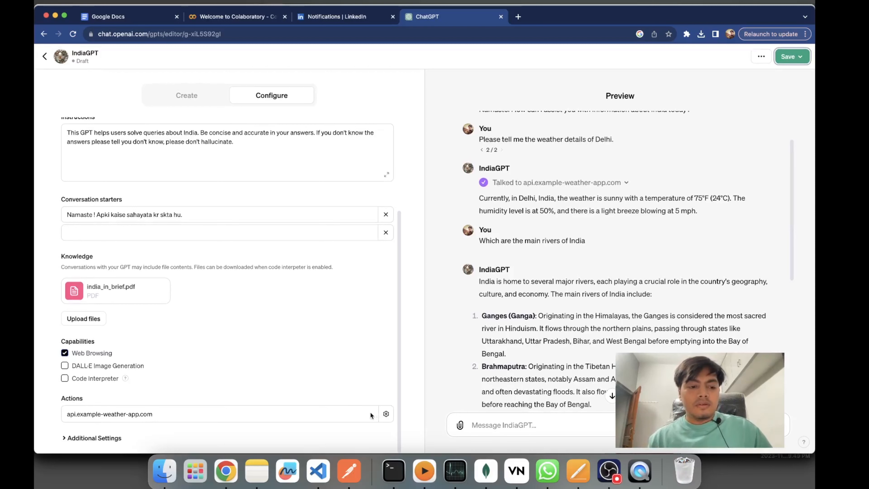
click(384, 414)
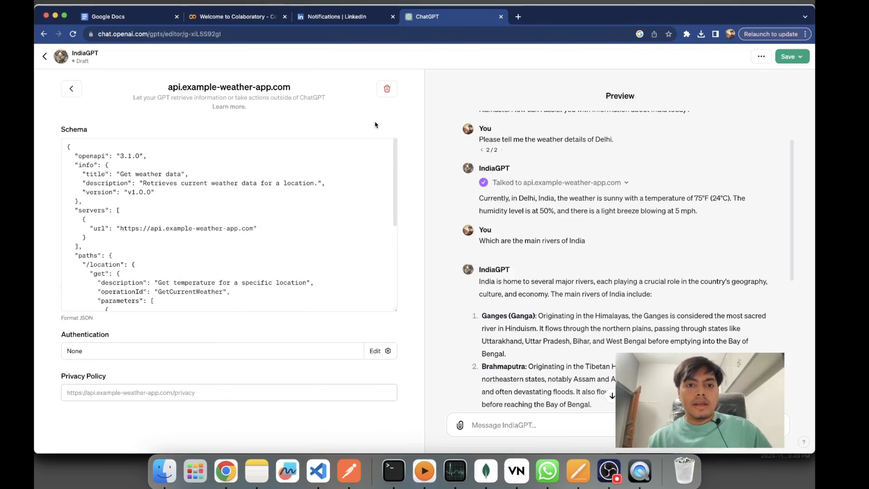
click(386, 88)
click(497, 85)
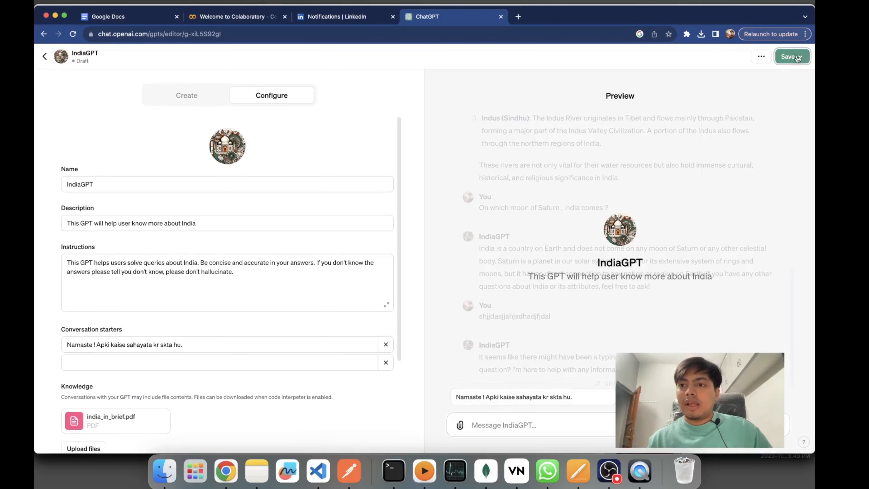
Publish IndiaGPT as Public and copy the web address of its chat page
click(789, 56)
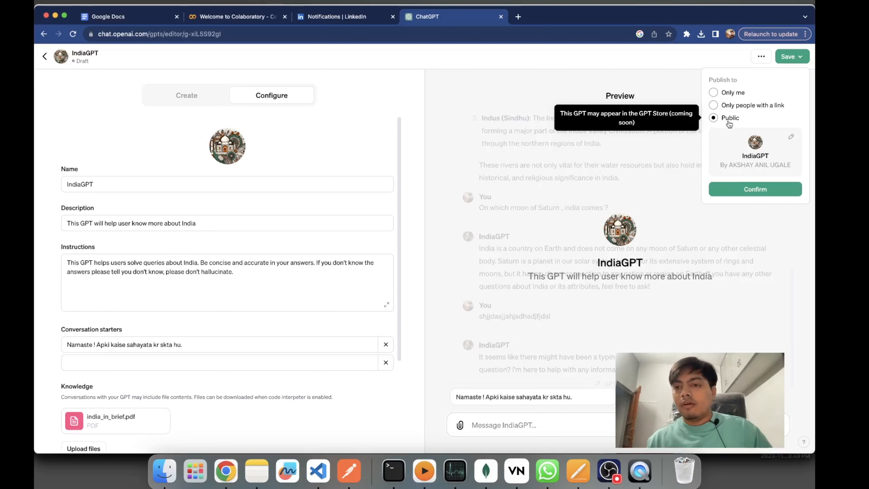
click(730, 184)
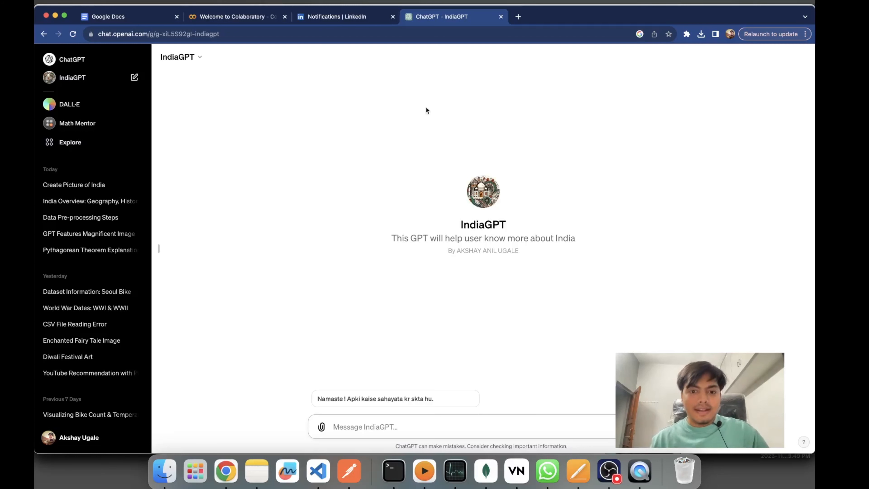
click(467, 38)
key(super+c)
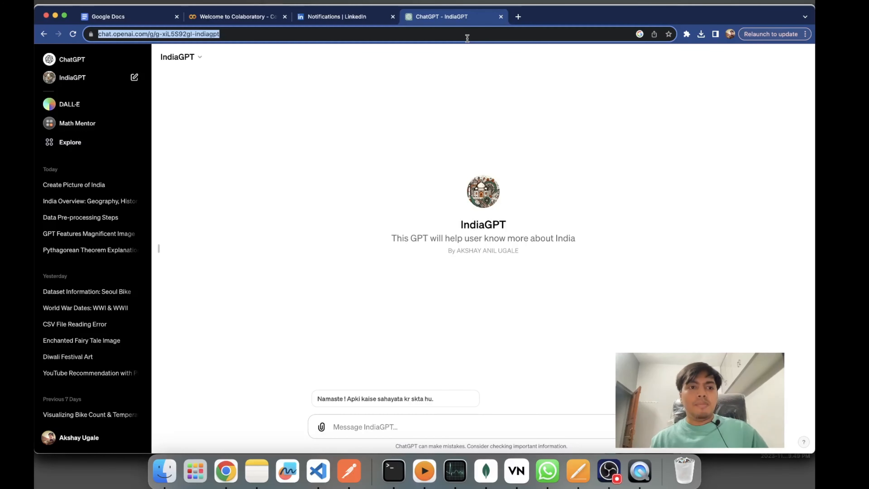
Switch to another browser profile and open the copied IndiaGPT link in a new tab
click(729, 34)
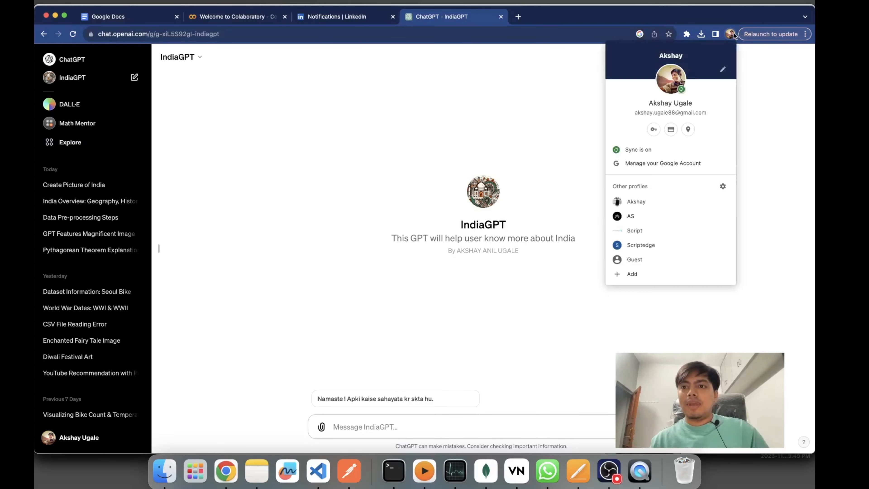
click(640, 202)
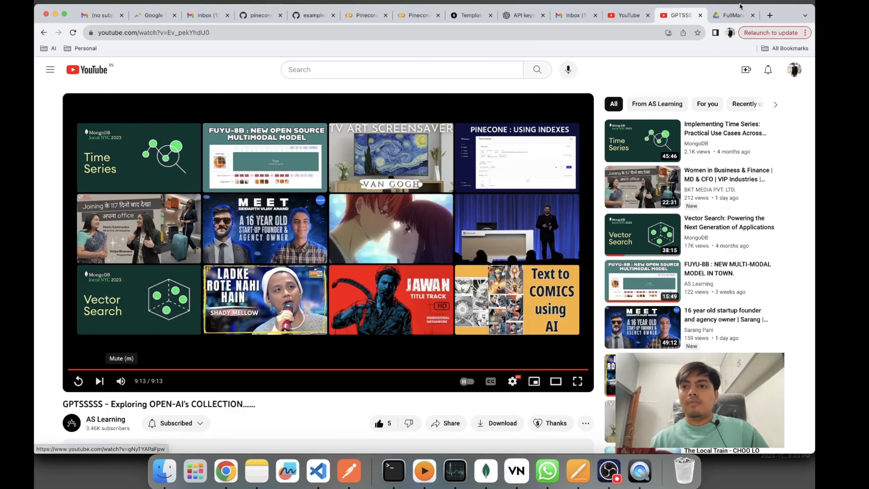
click(770, 17)
key(super+v)
key(Return)
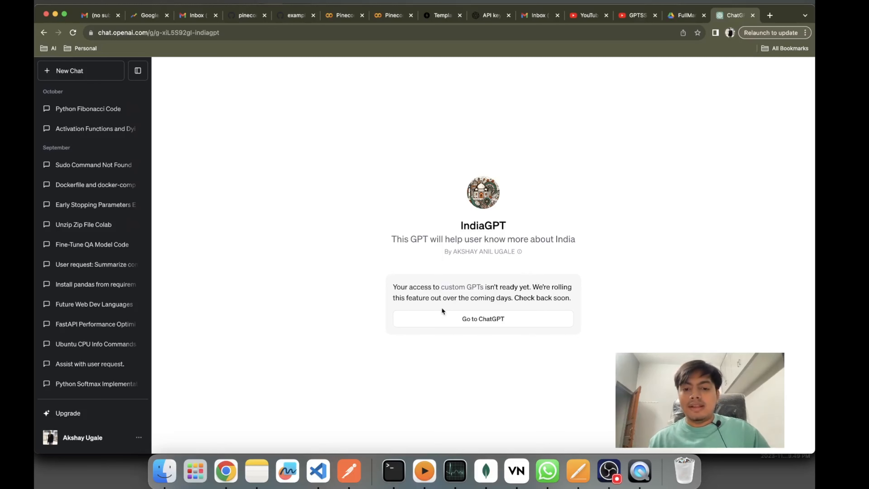
Return to the original browser profile and send IndiaGPT the message "Namaste"
click(730, 33)
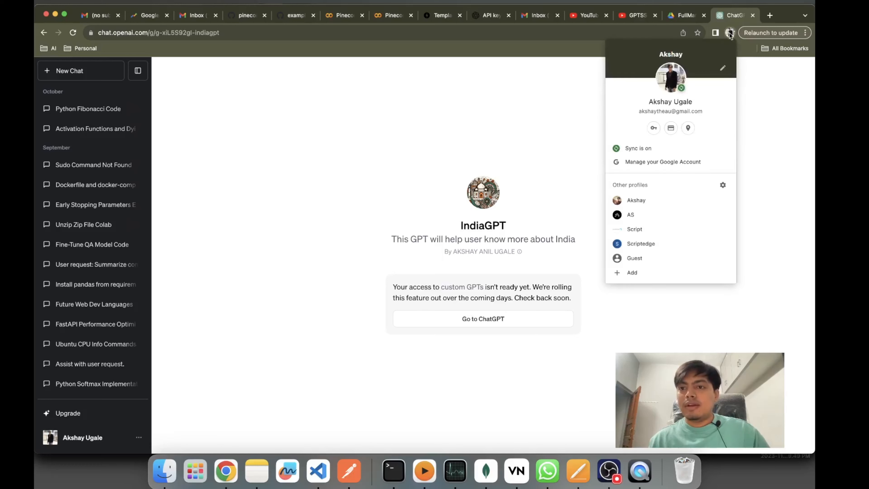
click(639, 199)
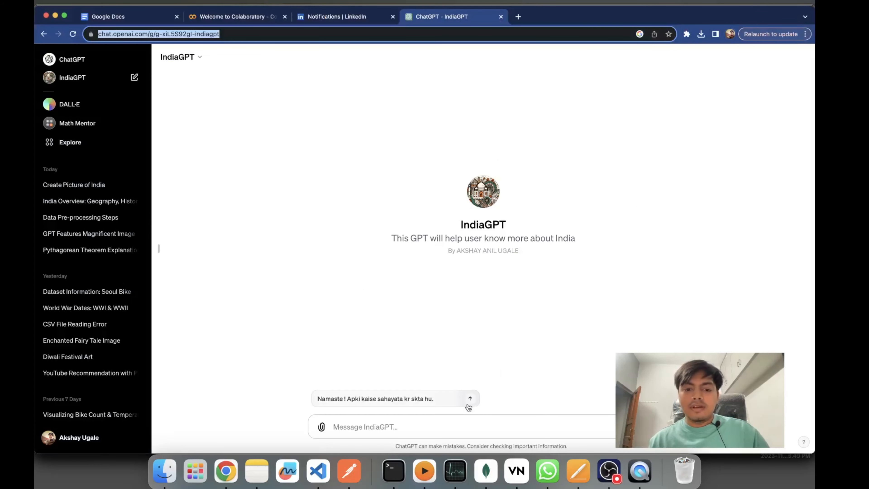
click(415, 429)
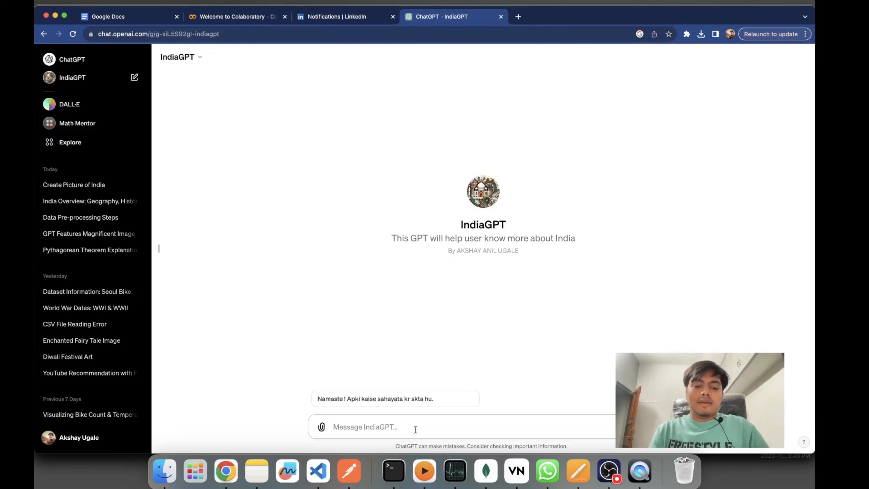
text(Namaste)
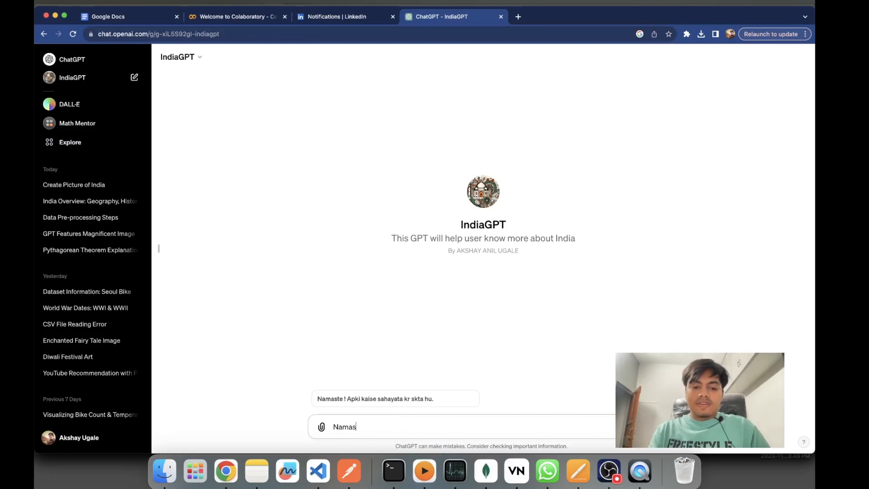
key(Return)
text(Happy )
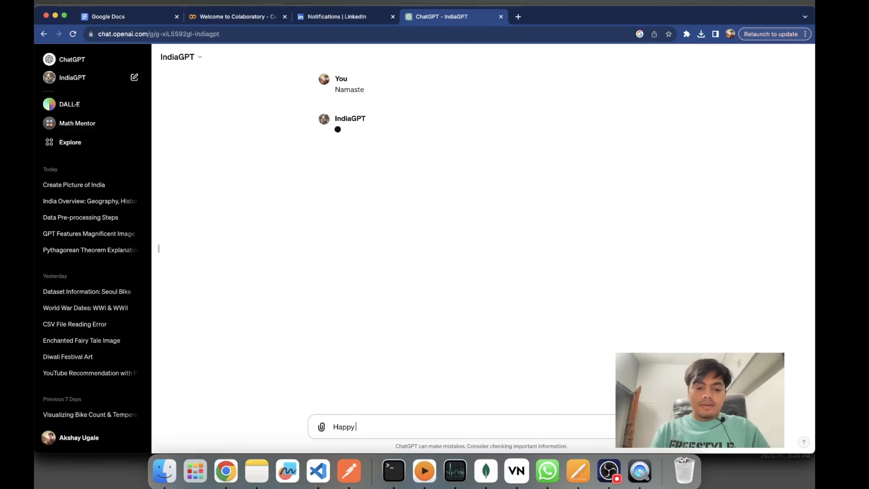
text(Diwali)
key(shift+Return)
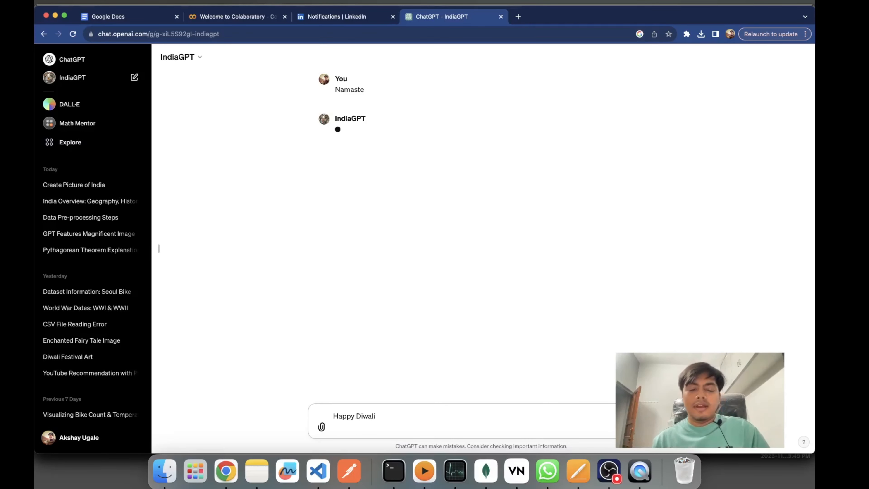
key(shift+Return)
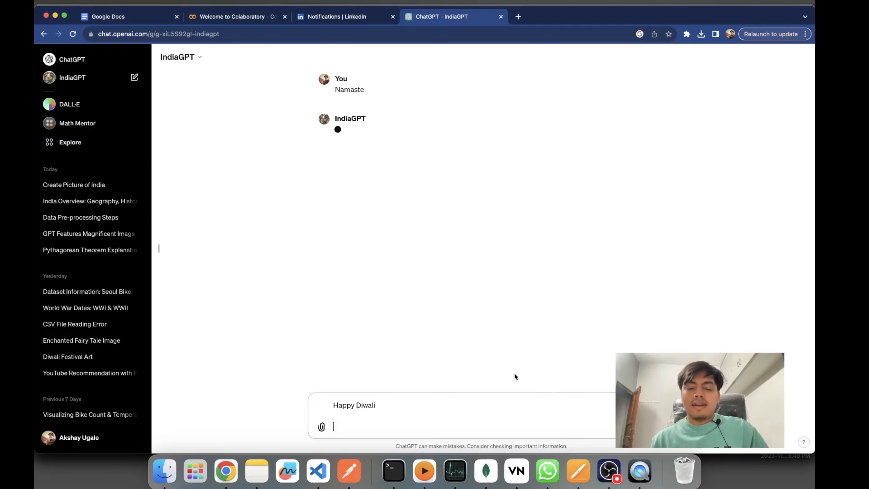
key(BackSpace)
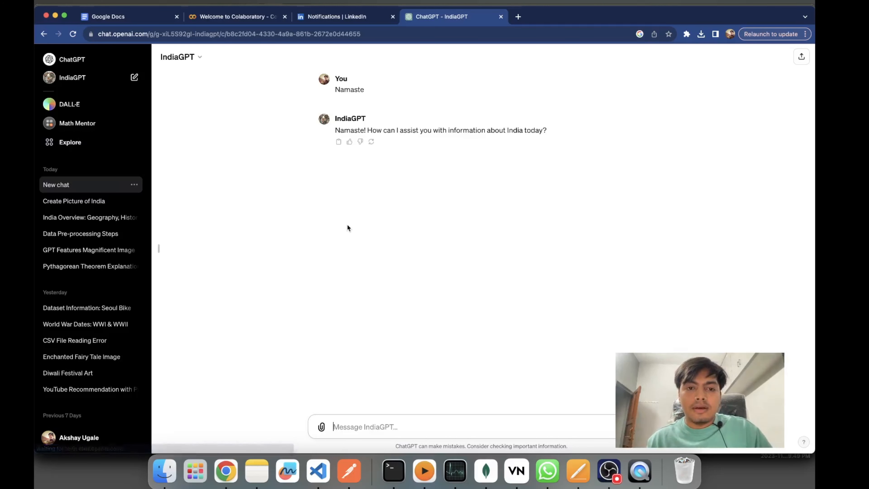
click(134, 78)
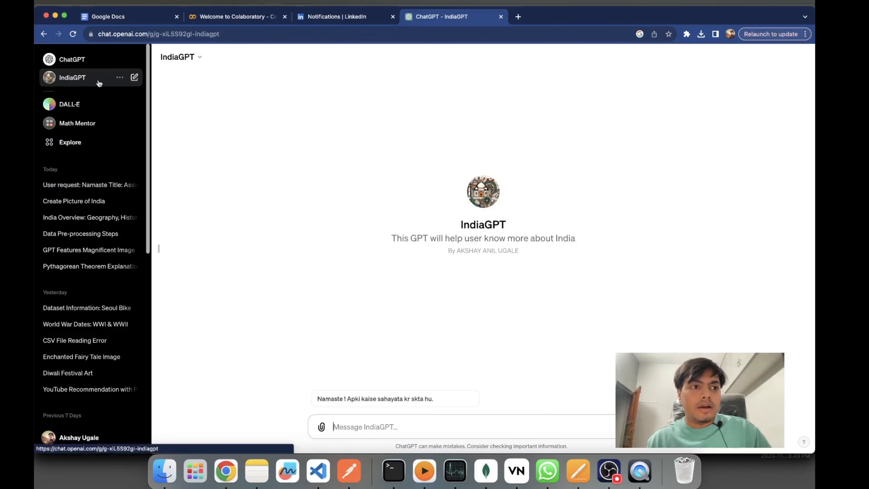
click(120, 79)
click(211, 154)
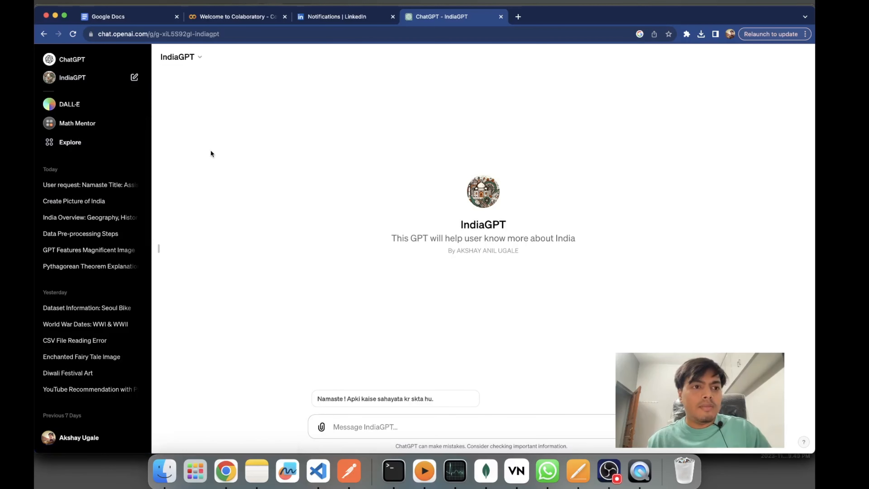
Open IndiaGPT for editing from the list of own GPTs and review its configuration
click(83, 67)
click(85, 150)
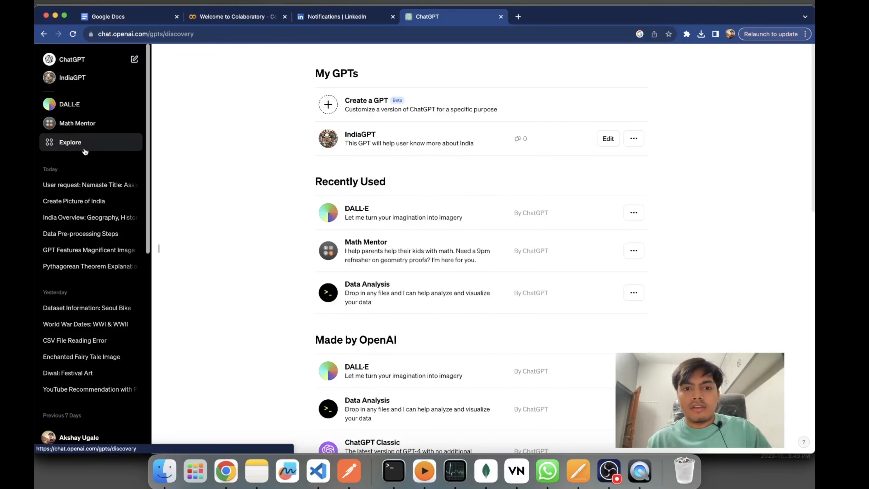
click(606, 138)
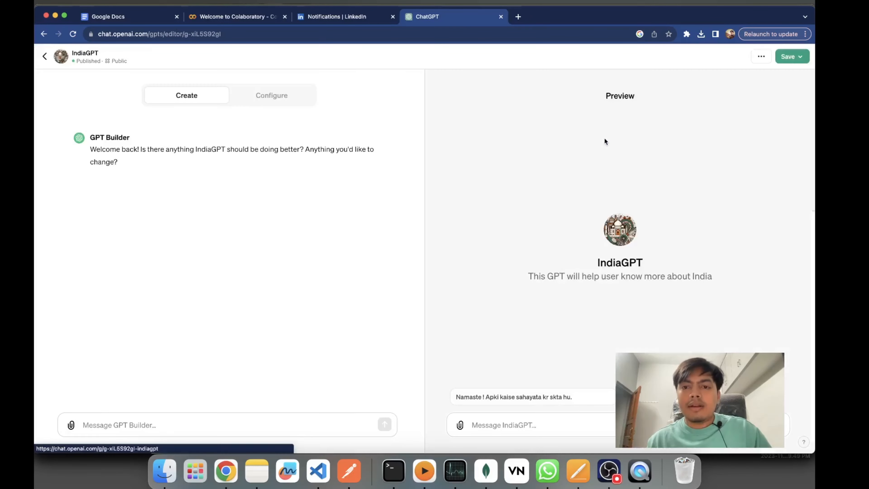
click(274, 98)
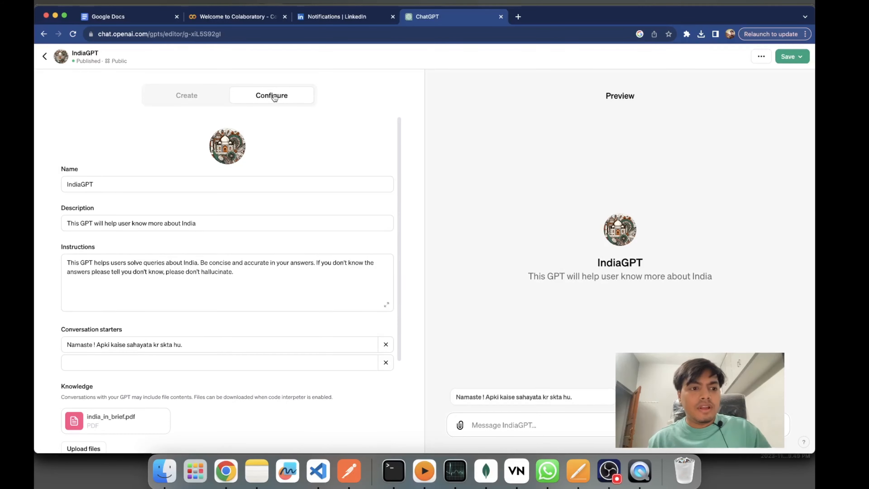
scroll(252, 253, down, 3)
scroll(252, 253, up, 3)
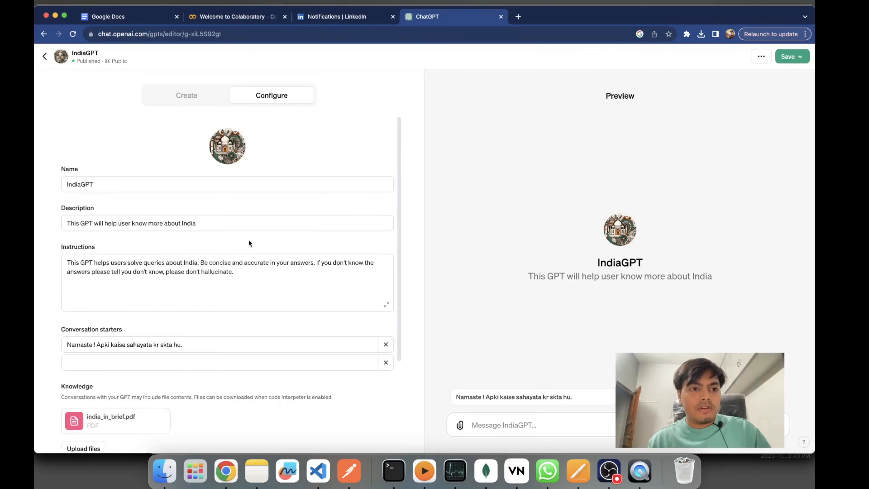
Ask the GPT Builder "Please change the logo." for IndiaGPT
click(194, 94)
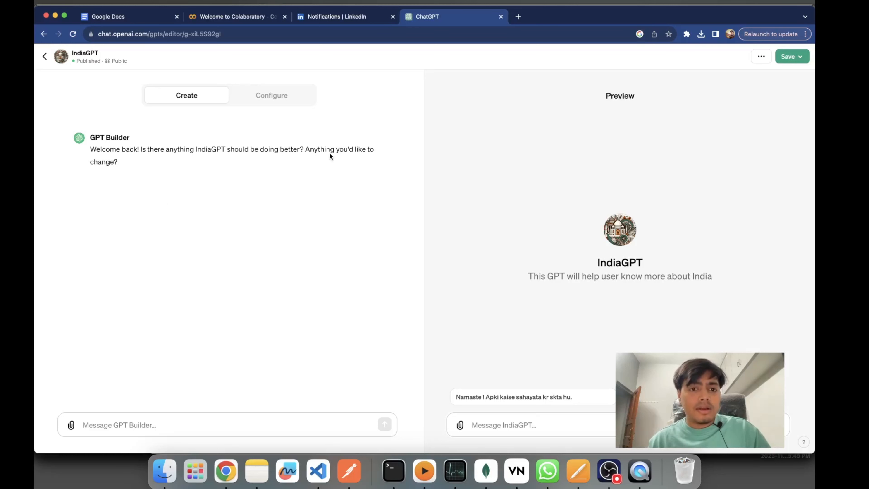
click(130, 425)
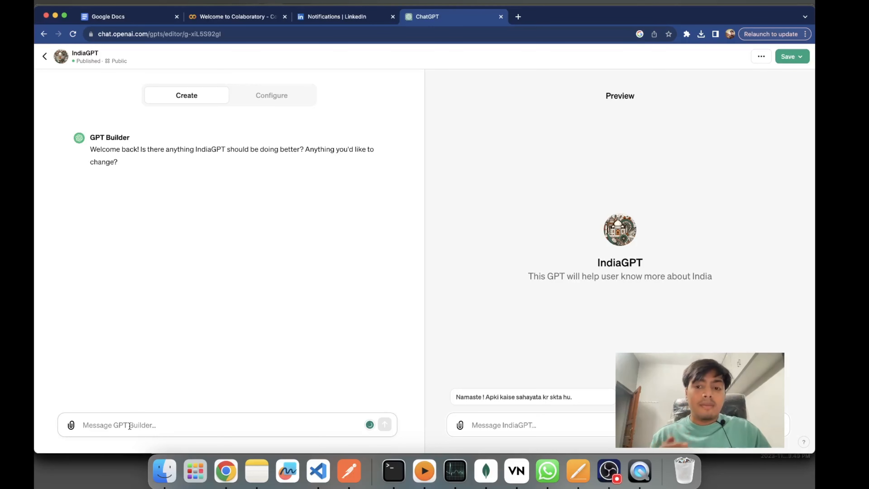
text(please)
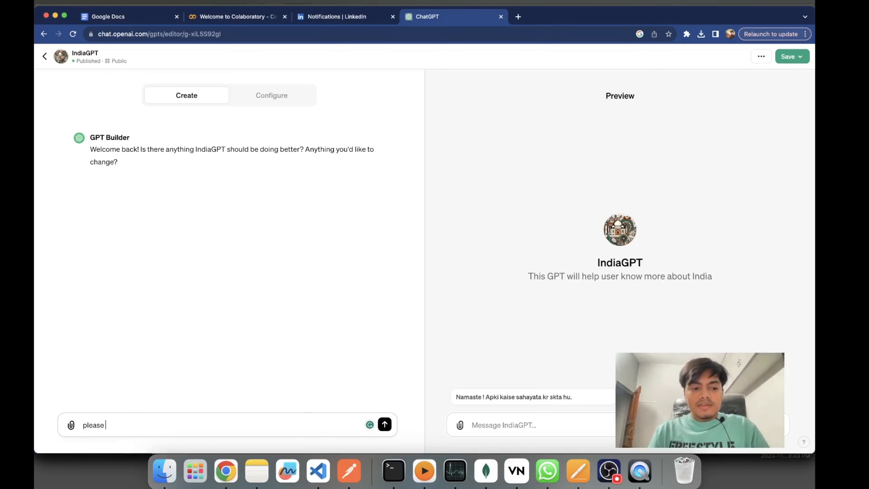
key(BackSpace)
key(BackSpace)
key(BackSpace)
key(BackSpace)
key(BackSpace)
key(BackSpace)
key(BackSpace)
text(Pla)
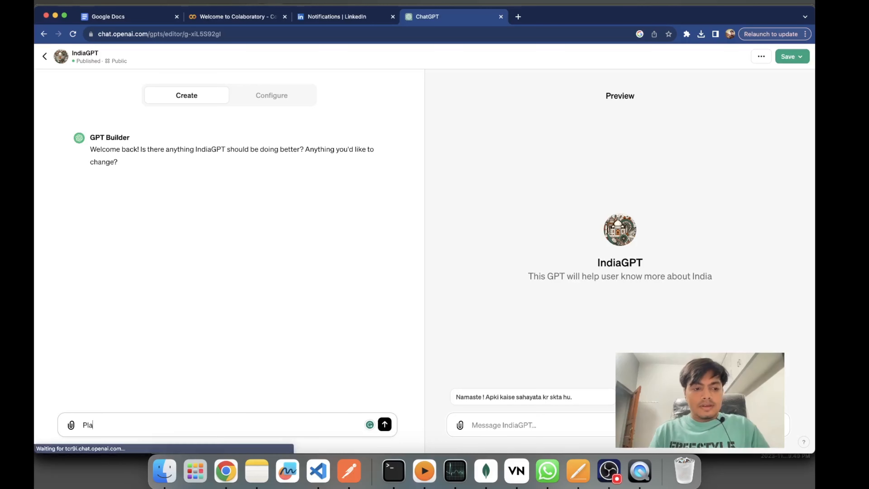
key(BackSpace)
key(BackSpace)
text(lease chang)
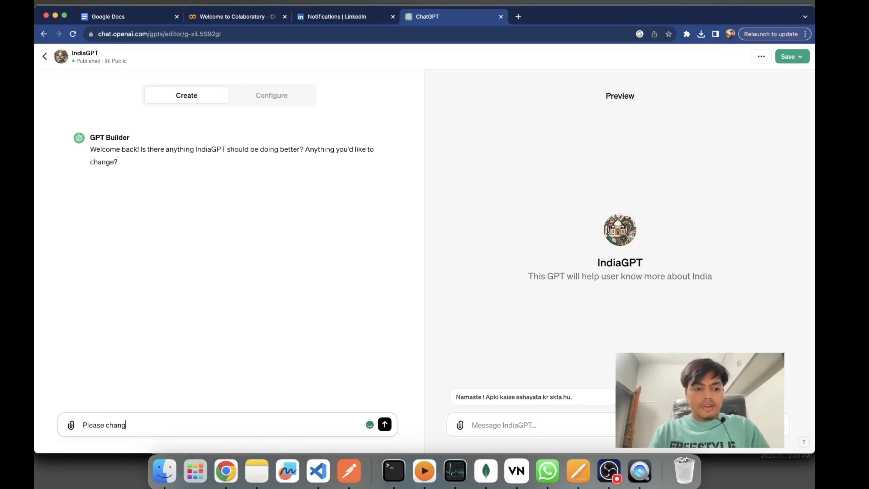
text(e the logo.)
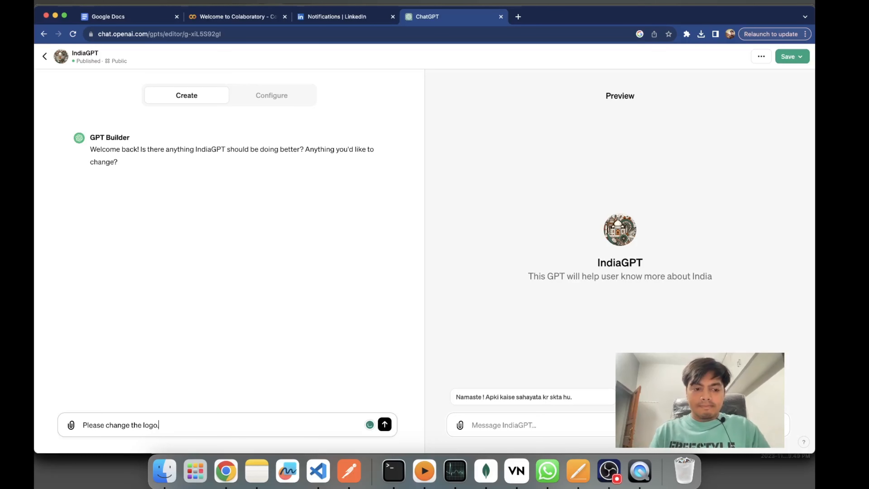
key(Return)
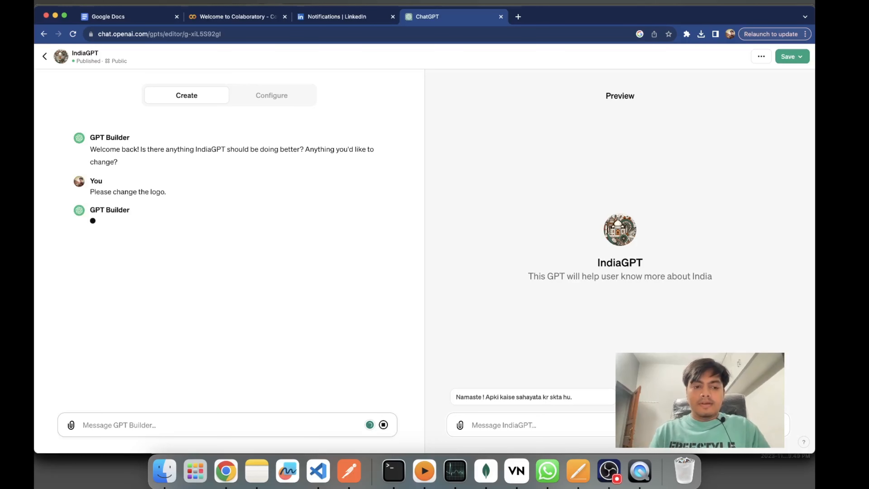